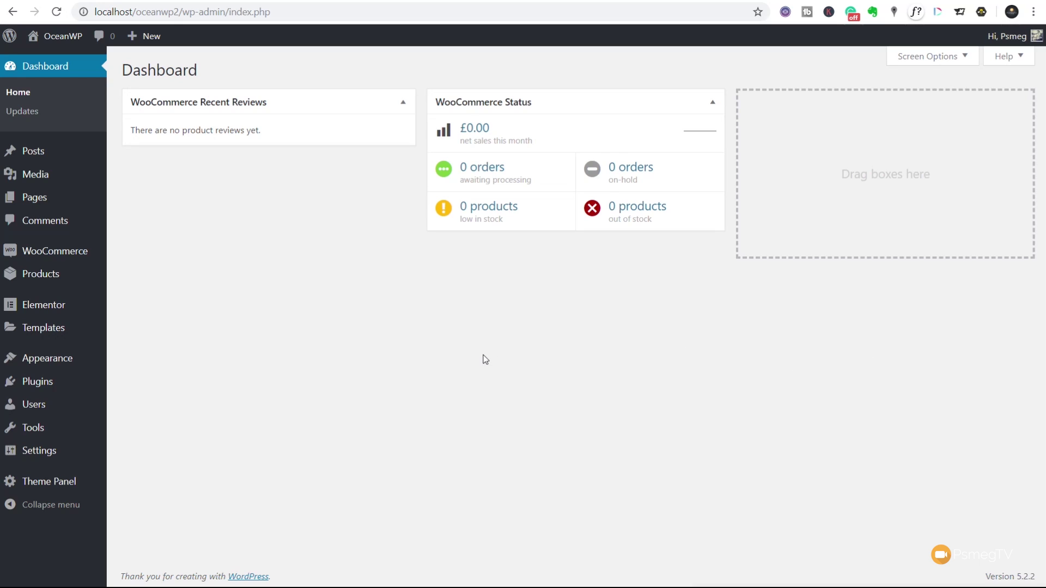
Step: Open the Menus editor and inspect, then collapse, Main Menu's Homepage item
{"action": "mouse_move", "coordinate": [73, 366]}
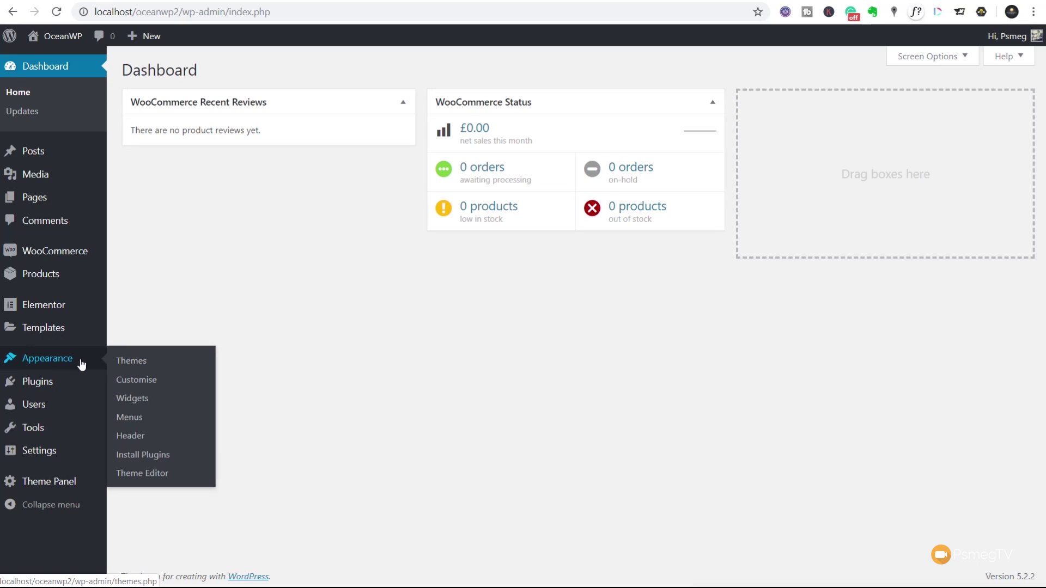
{"action": "left_click", "coordinate": [131, 418]}
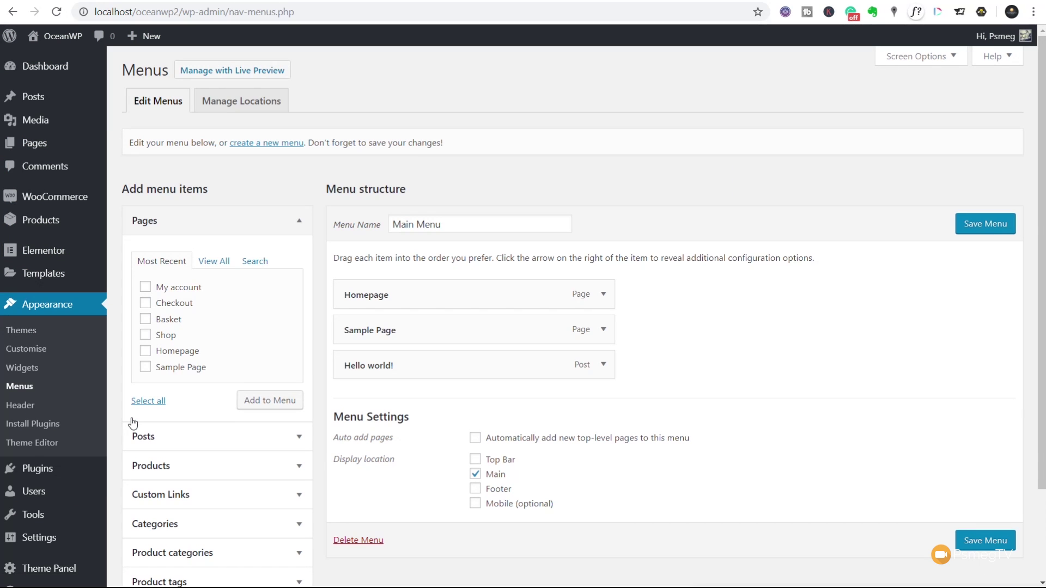
{"action": "left_click", "coordinate": [603, 294]}
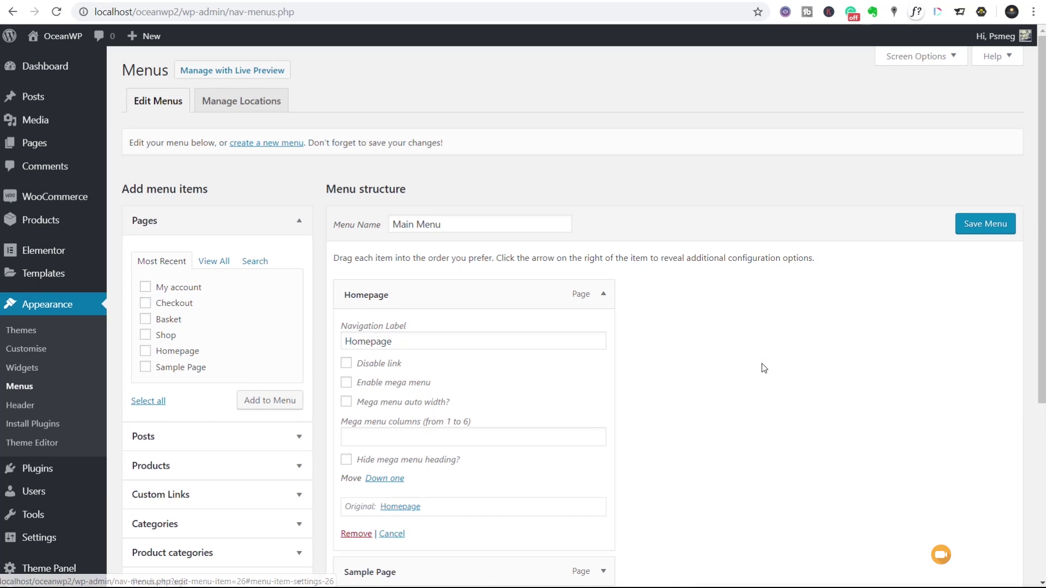
{"action": "scroll", "coordinate": [762, 365], "scroll_direction": "down", "scroll_amount": 1}
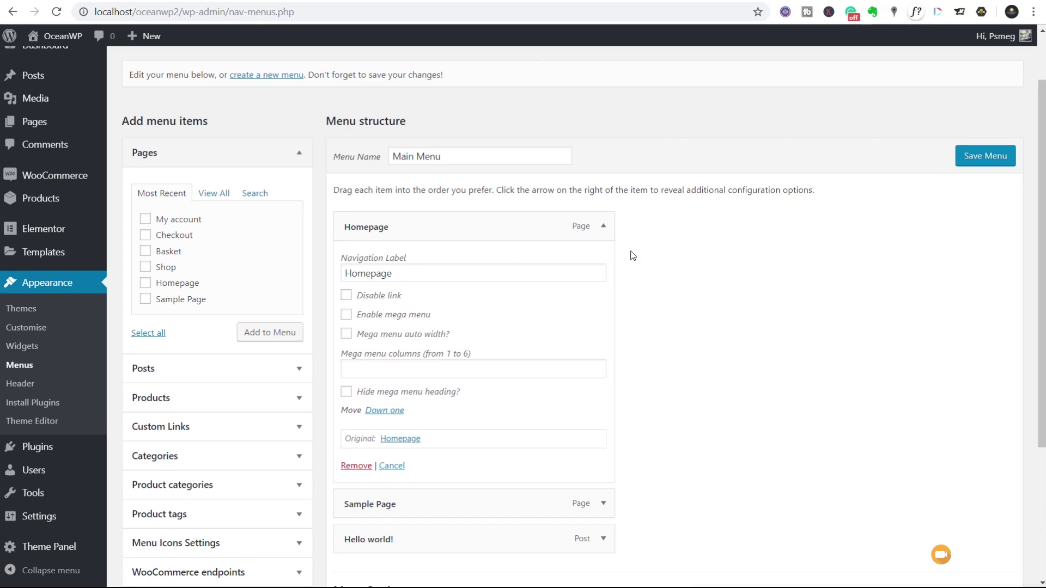
{"action": "left_click", "coordinate": [603, 225]}
{"action": "scroll", "coordinate": [769, 364], "scroll_direction": "up", "scroll_amount": 1}
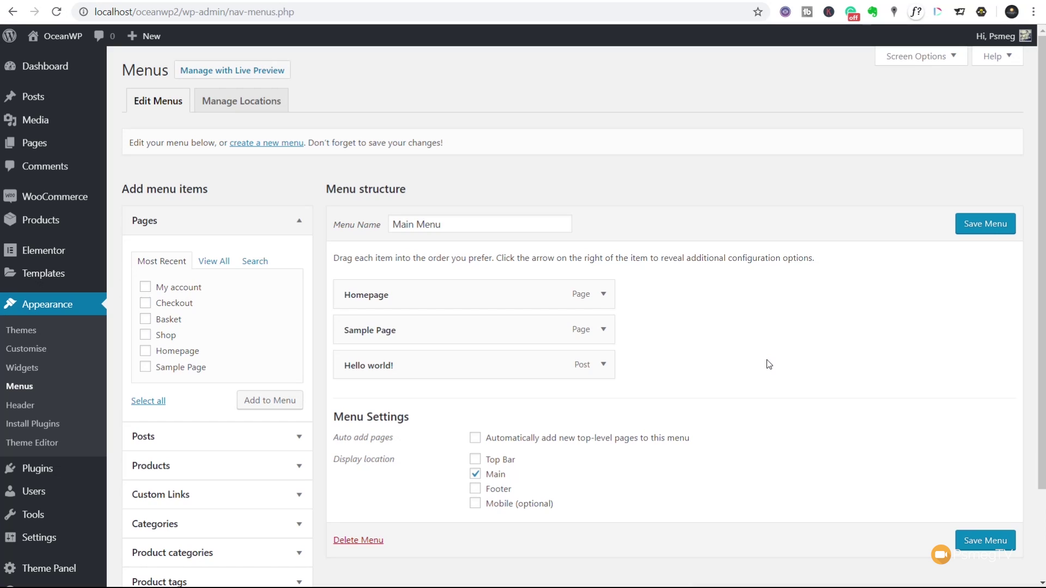
{"action": "left_click", "coordinate": [929, 61]}
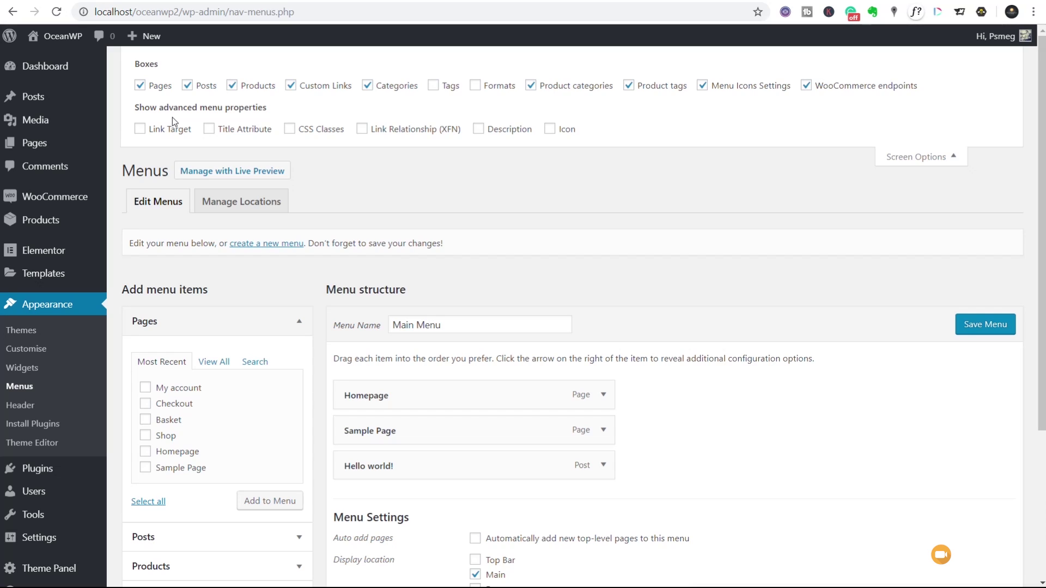
Step: Enable the Icon menu property and bring up the icon picker for the Homepage item
{"action": "left_click", "coordinate": [548, 133]}
{"action": "left_click", "coordinate": [946, 158]}
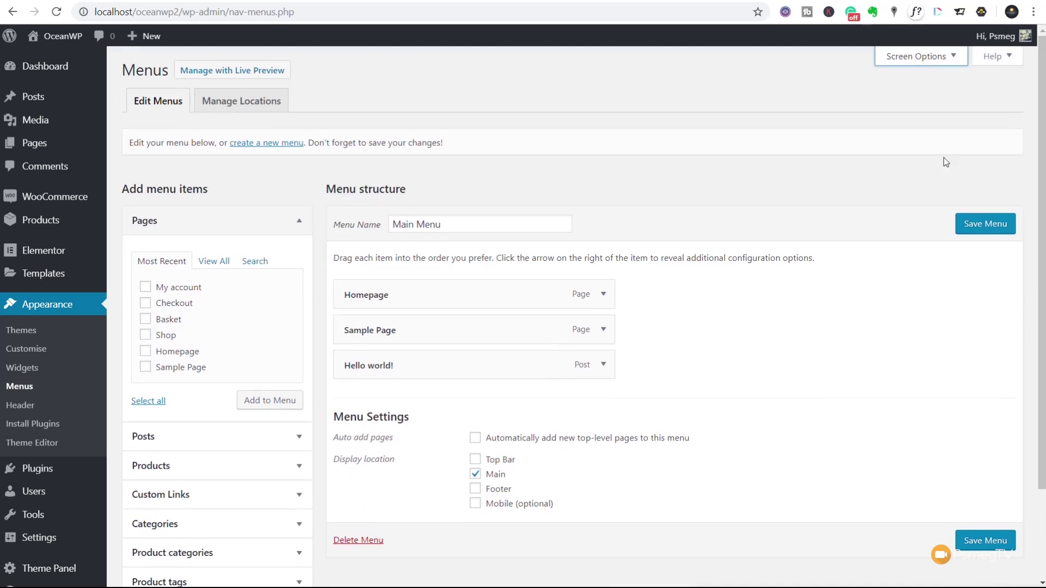
{"action": "left_click", "coordinate": [604, 295]}
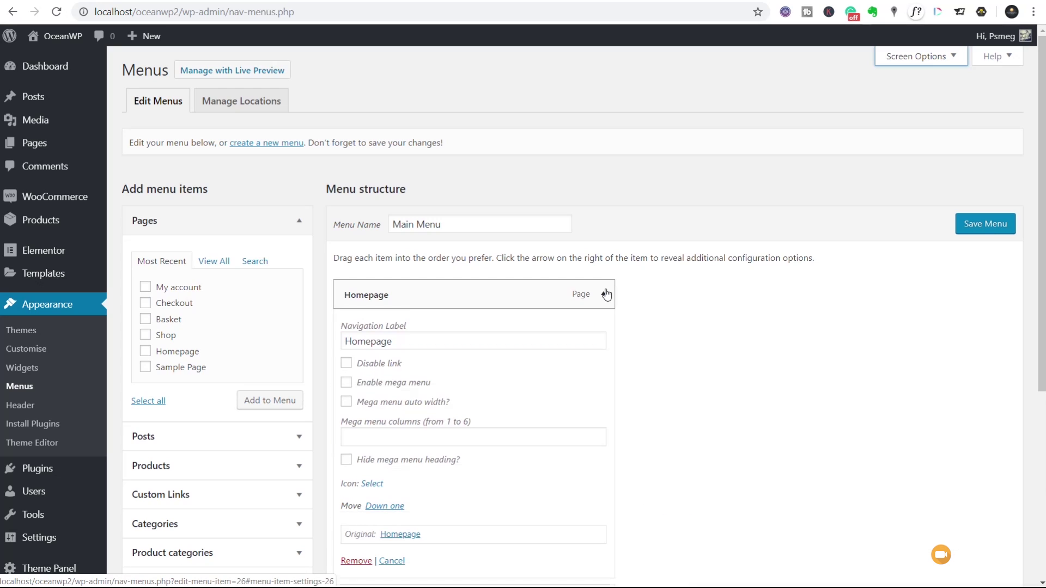
{"action": "left_click", "coordinate": [373, 487]}
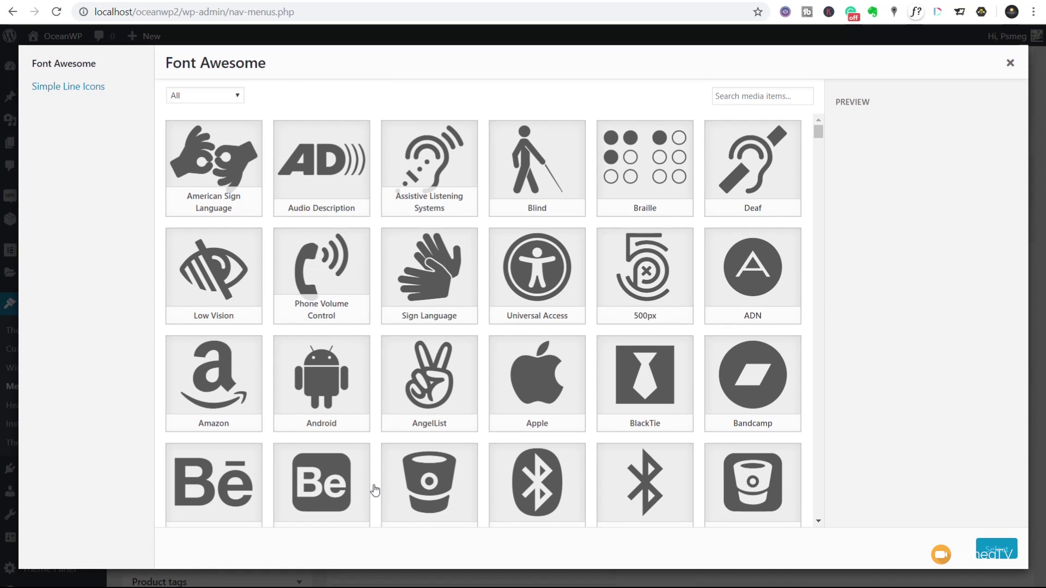
Step: Give Homepage the Font Awesome Home icon at font size 1 and save Main Menu
{"action": "left_click", "coordinate": [759, 102]}
{"action": "type", "text": "home"}
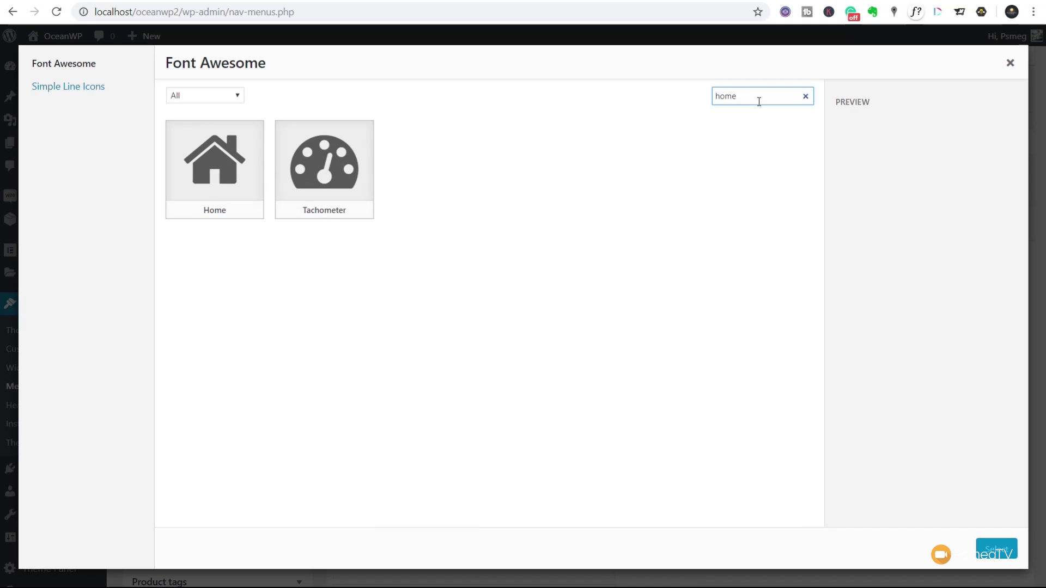
{"action": "left_click", "coordinate": [257, 163]}
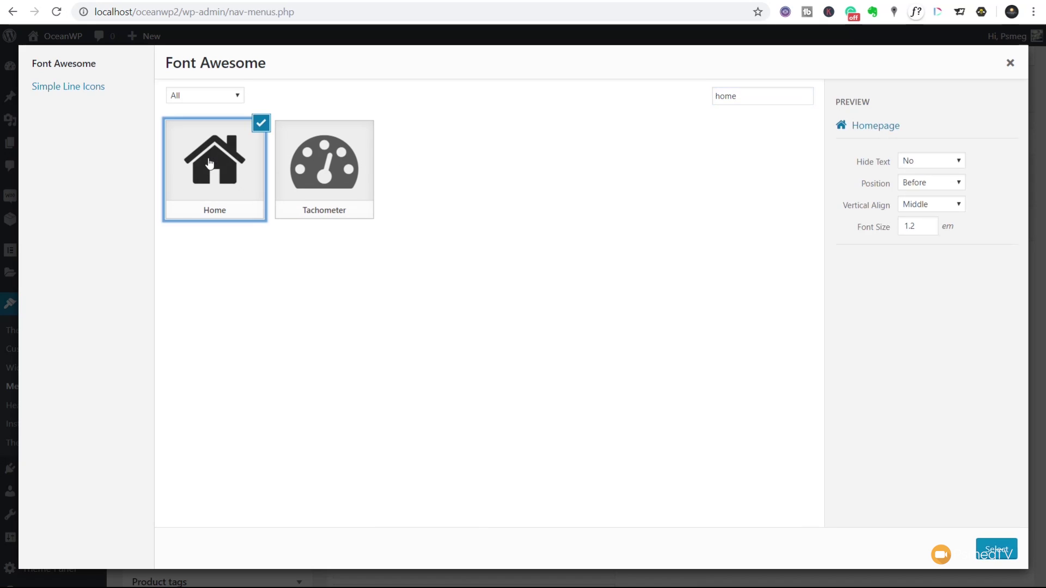
{"action": "left_click", "coordinate": [928, 229]}
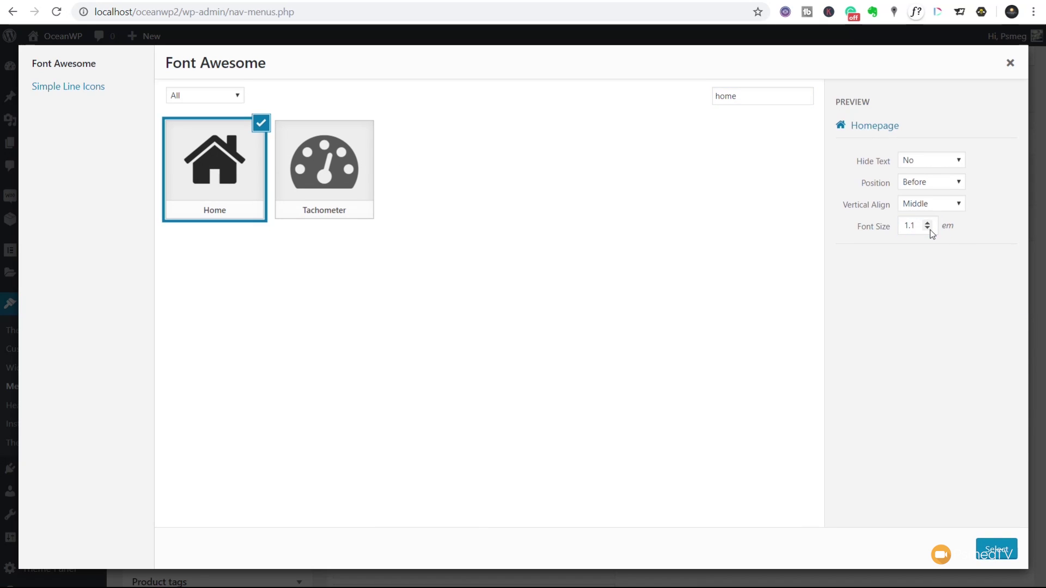
{"action": "left_click", "coordinate": [929, 229]}
{"action": "left_click", "coordinate": [996, 550]}
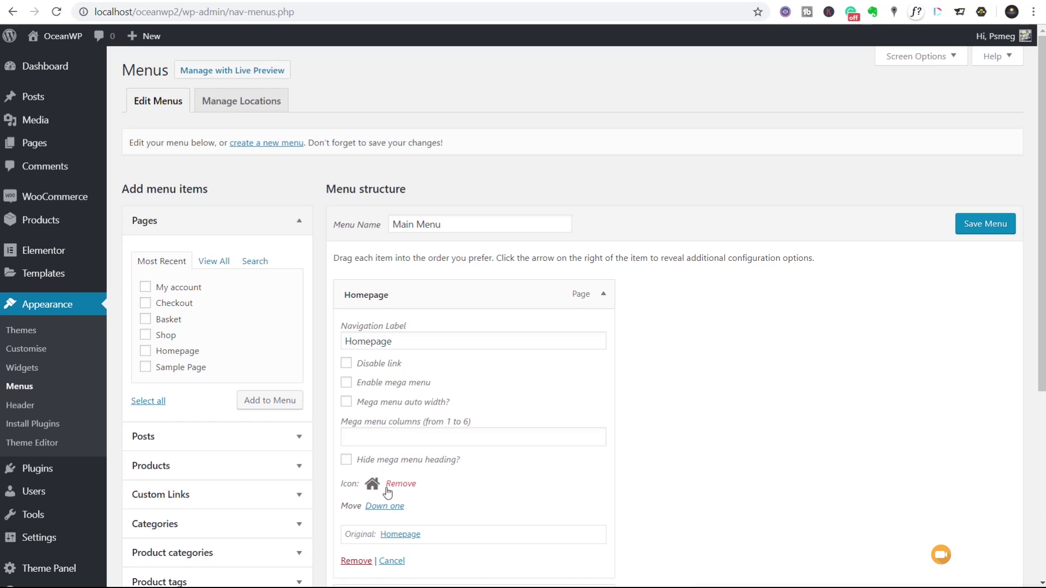
{"action": "left_click", "coordinate": [982, 232]}
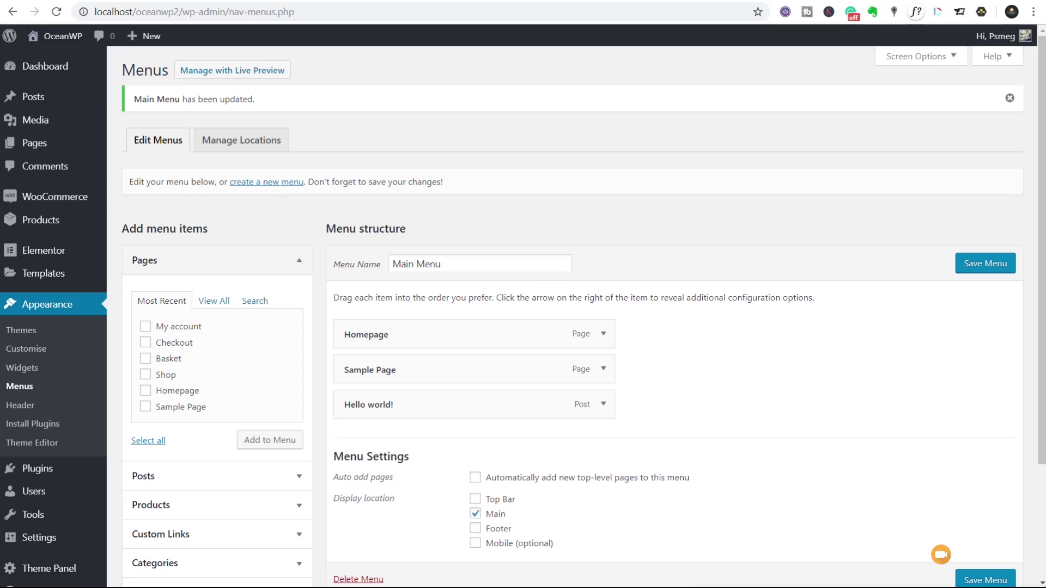
Step: View the live site to check the Homepage link's new home icon
{"action": "left_click", "coordinate": [62, 36]}
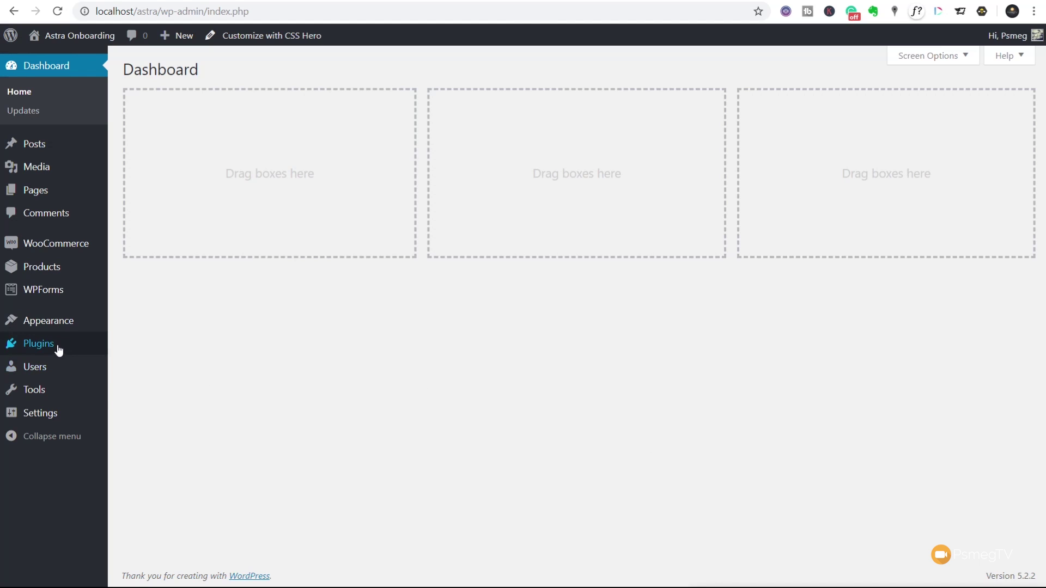
Step: Search the plugin directory for 'font awesome' and activate the Font Awesome plugin
{"action": "mouse_move", "coordinate": [59, 350]}
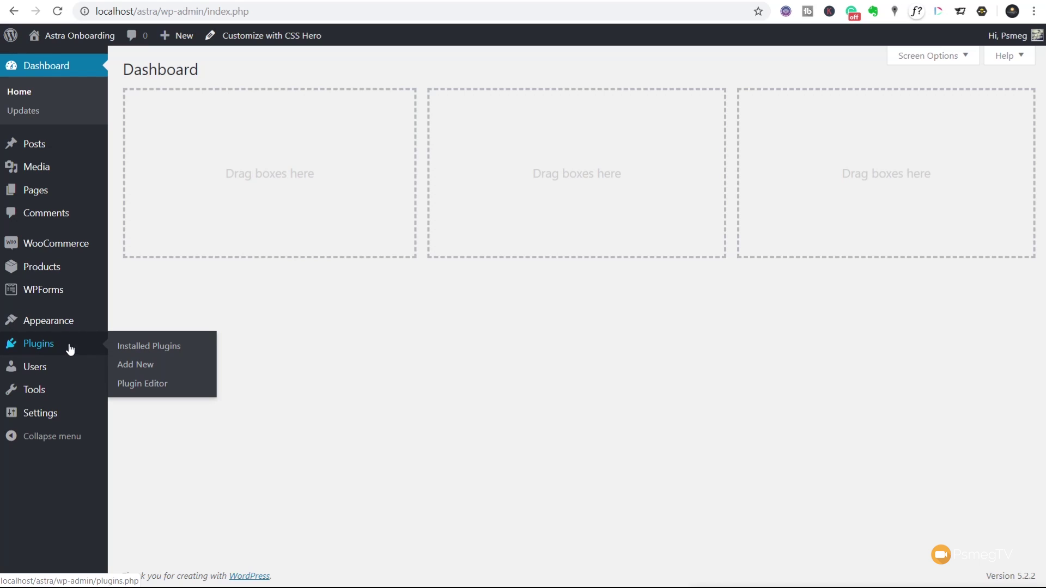
{"action": "left_click", "coordinate": [162, 365]}
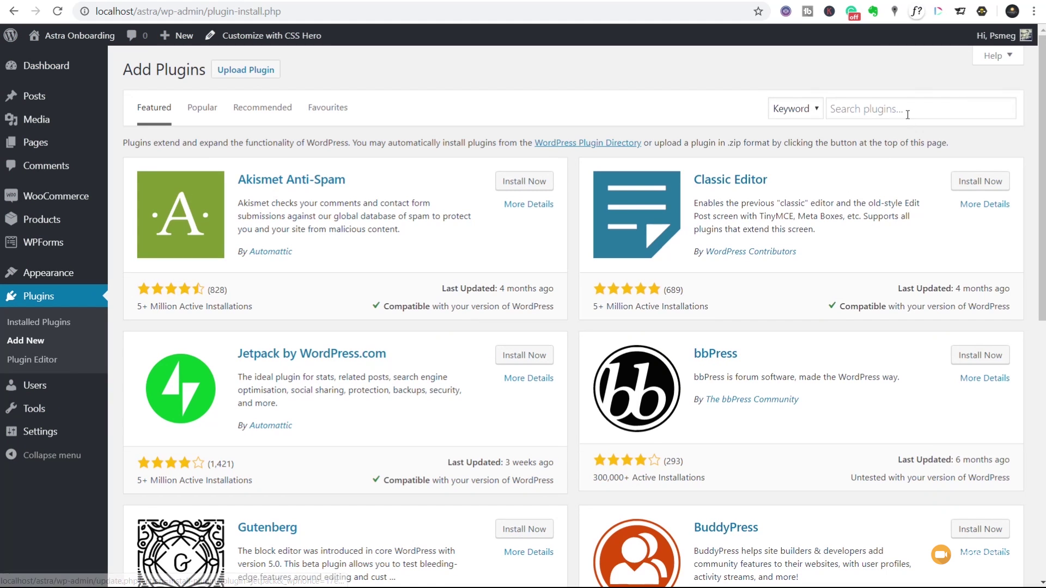
{"action": "left_click", "coordinate": [907, 109]}
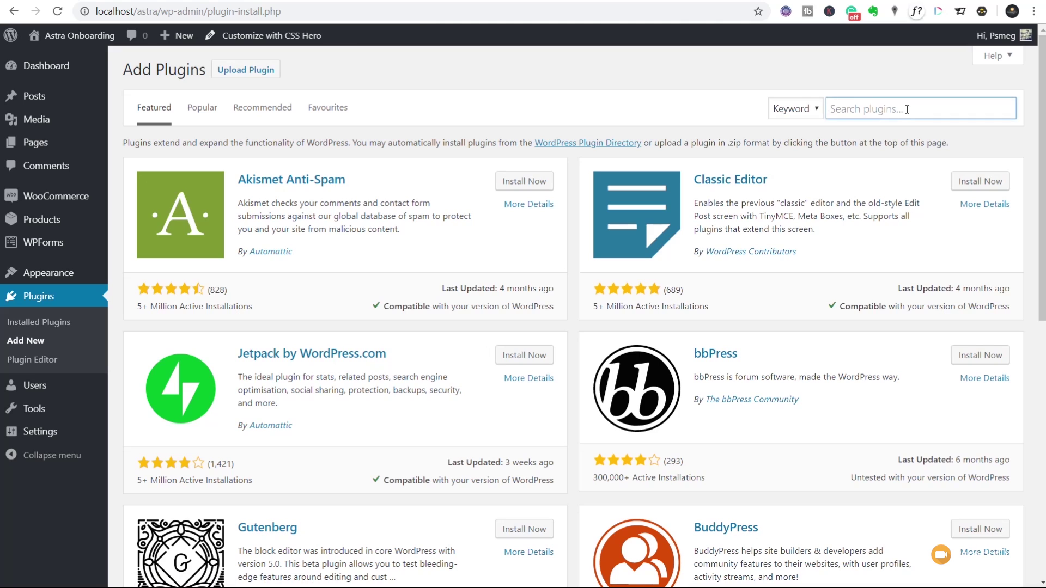
{"action": "type", "text": "font awesome"}
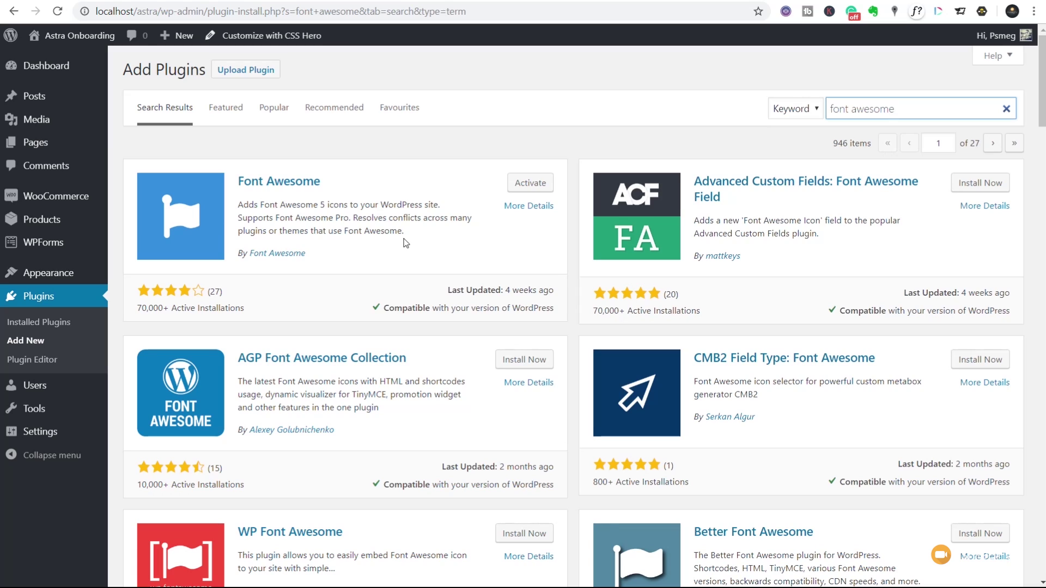
{"action": "left_click", "coordinate": [546, 188]}
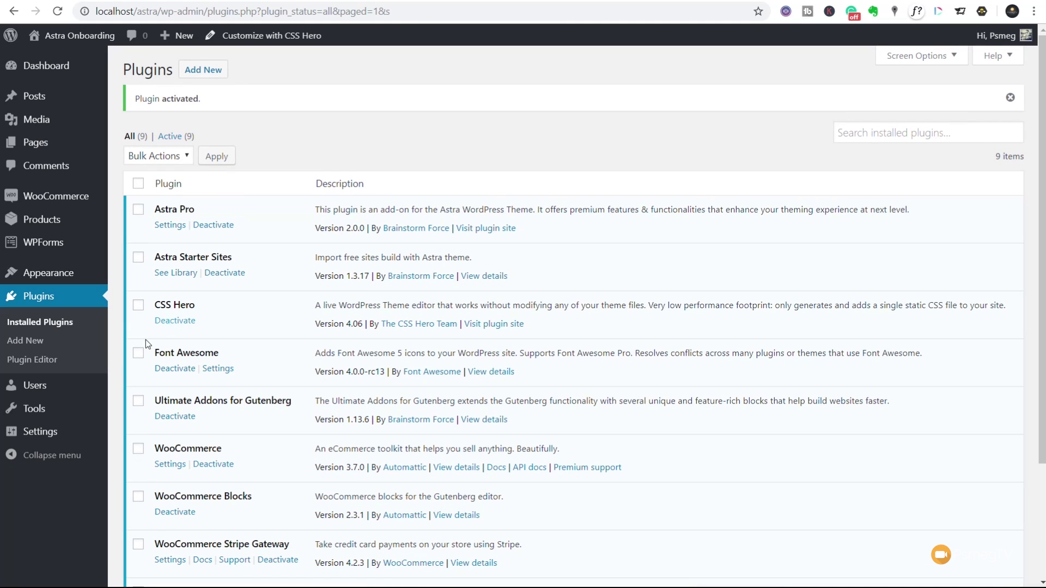
Step: Review Font Awesome settings, leaving Method and Version 4 Compatibility unchanged and version 5.10.2 (latest)
{"action": "mouse_move", "coordinate": [40, 432]}
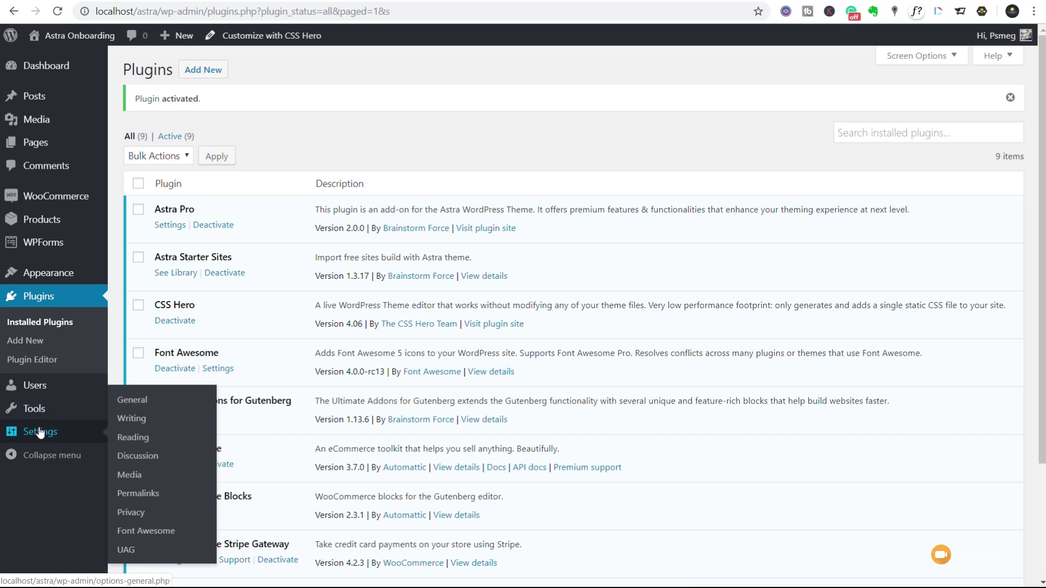
{"action": "left_click", "coordinate": [150, 534]}
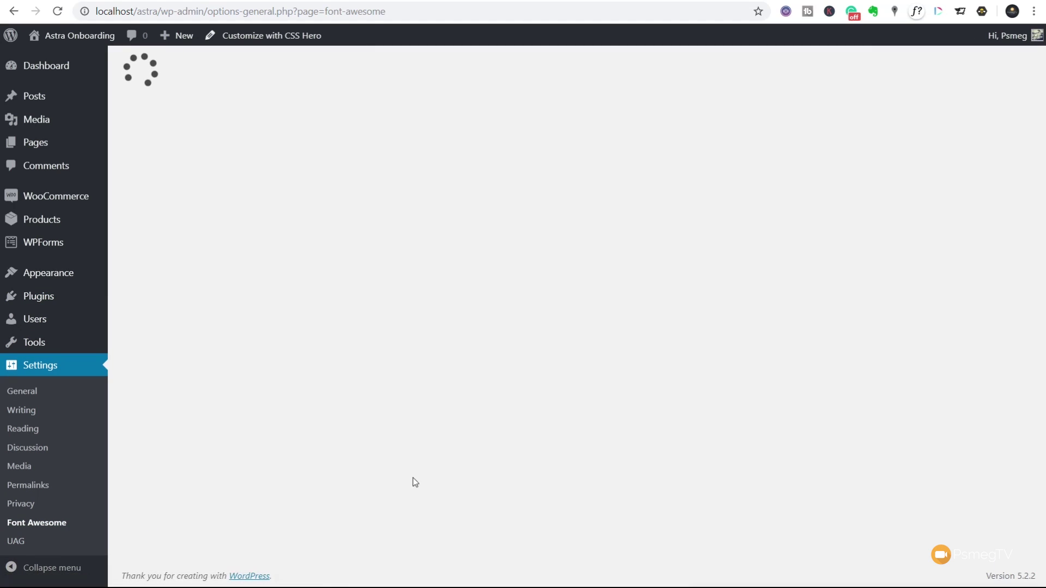
{"action": "scroll", "coordinate": [633, 367], "scroll_direction": "down", "scroll_amount": 4}
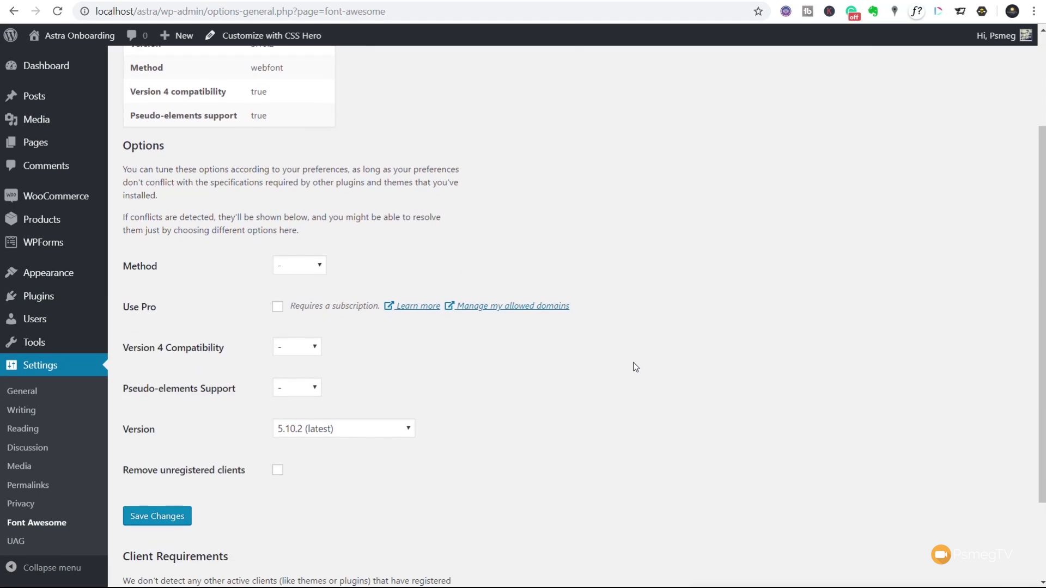
{"action": "left_click", "coordinate": [319, 199]}
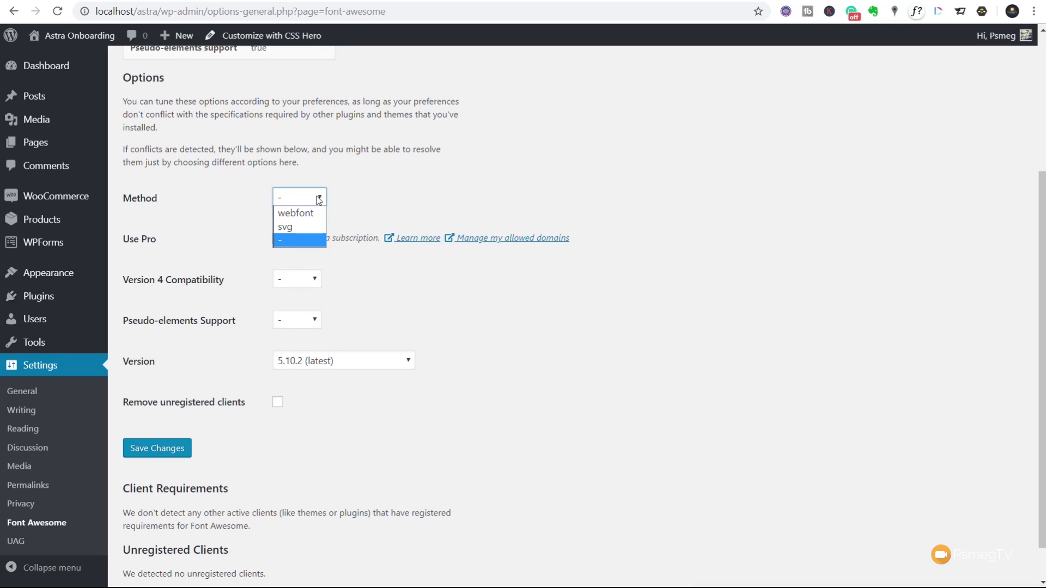
{"action": "left_click", "coordinate": [660, 186]}
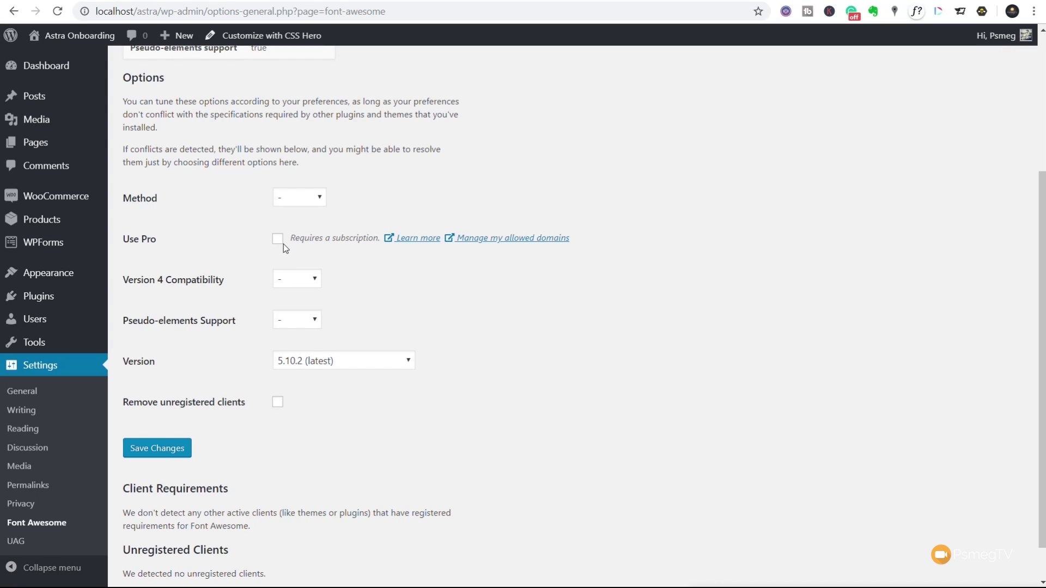
{"action": "left_click", "coordinate": [300, 281]}
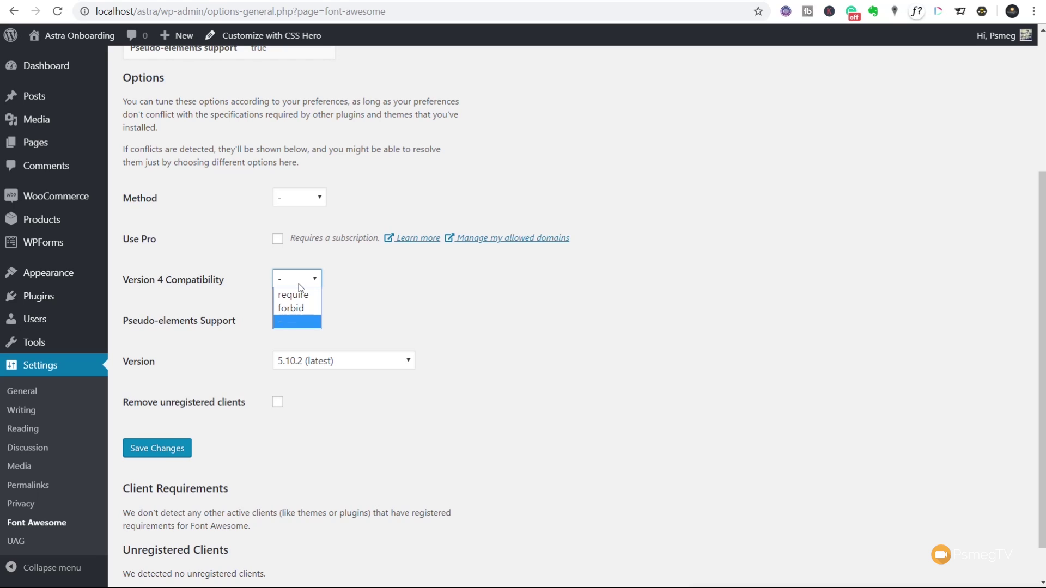
{"action": "left_click", "coordinate": [499, 306]}
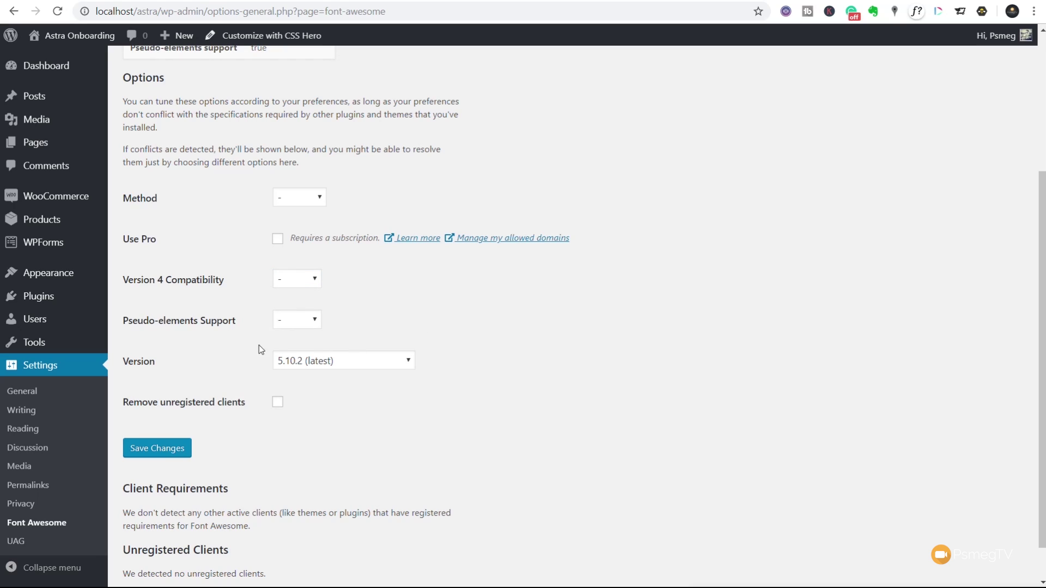
{"action": "left_click", "coordinate": [338, 366]}
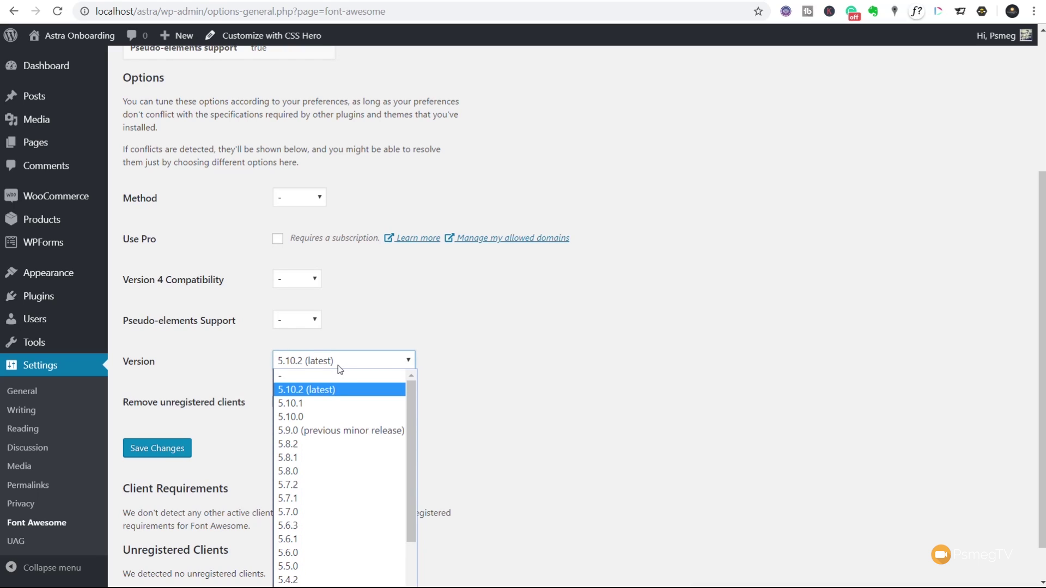
{"action": "left_click", "coordinate": [618, 338]}
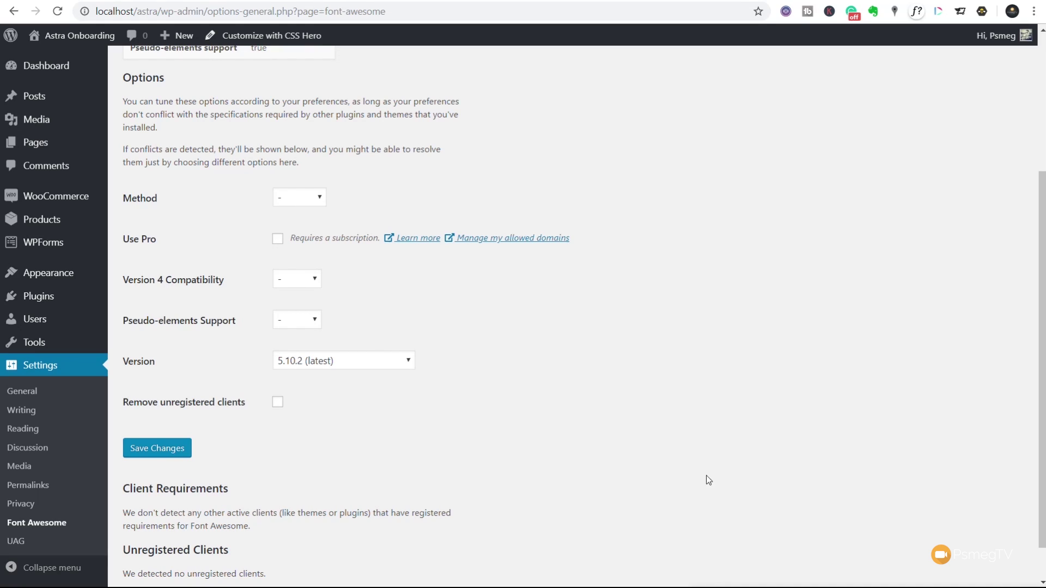
Step: Open Menus, expand the Home item, and enable the CSS Classes property in Screen Options
{"action": "mouse_move", "coordinate": [98, 277]}
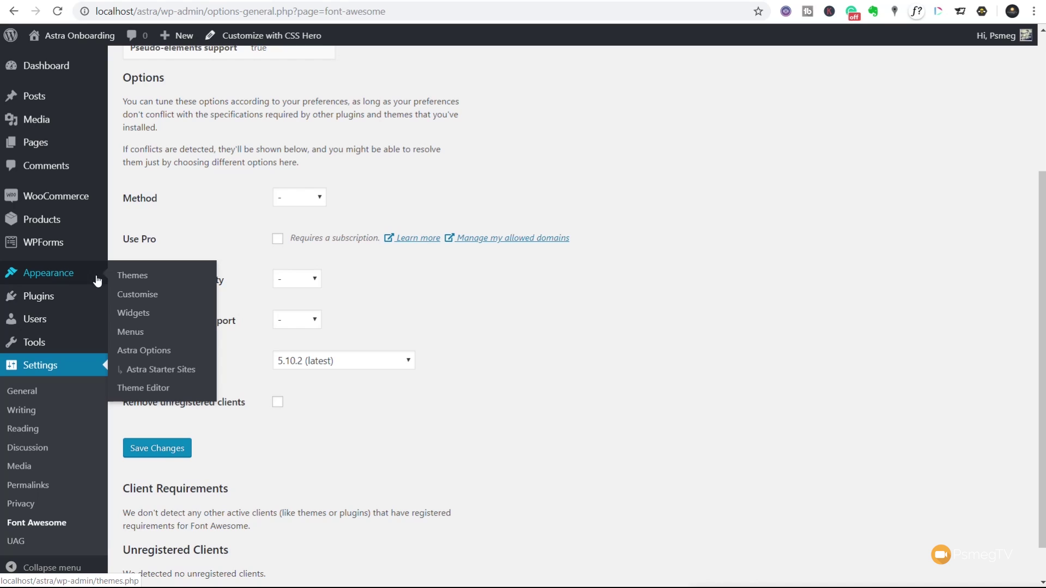
{"action": "left_click", "coordinate": [138, 332]}
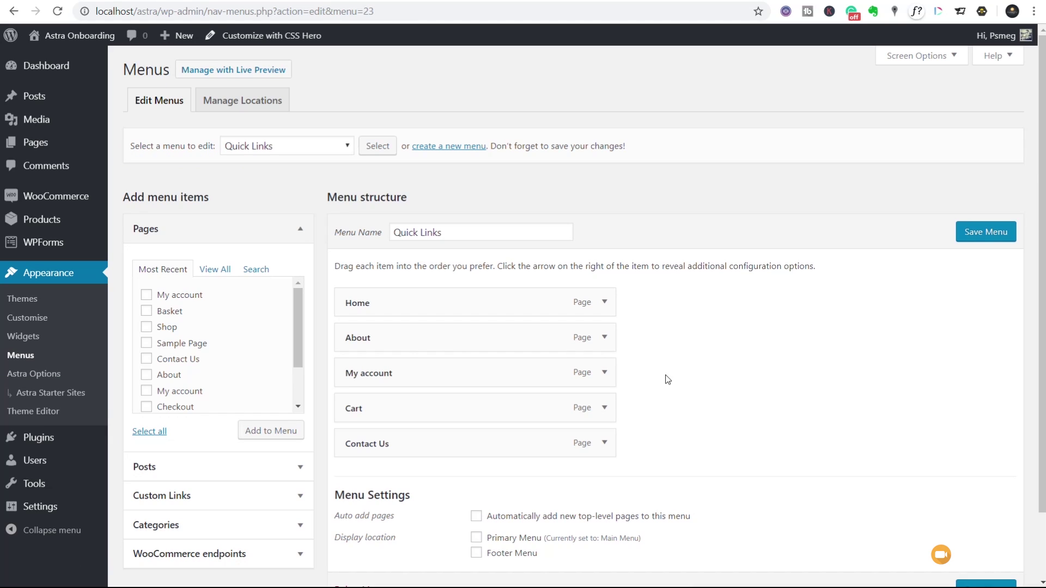
{"action": "left_click", "coordinate": [604, 304]}
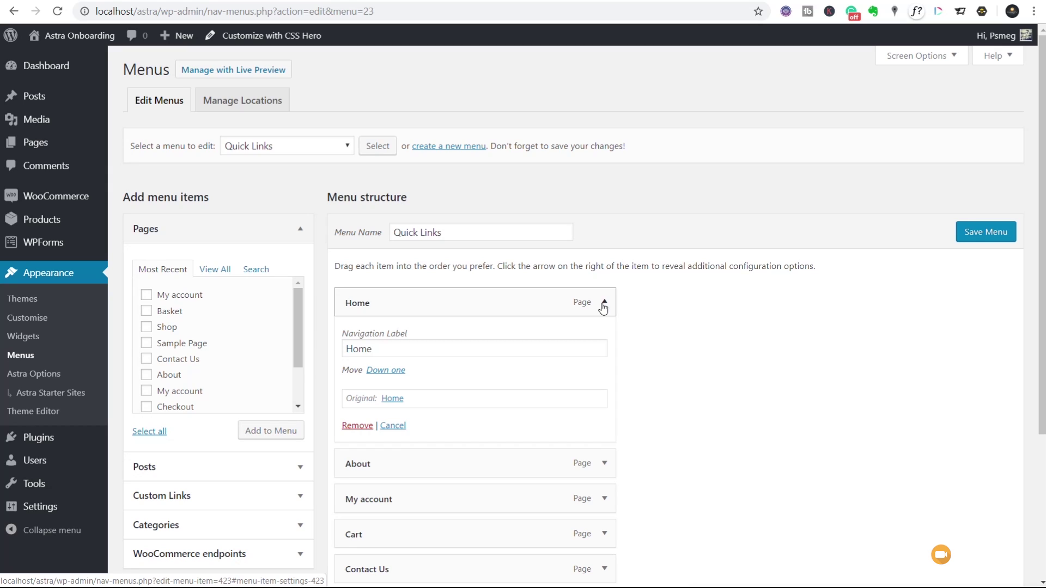
{"action": "left_click", "coordinate": [950, 57]}
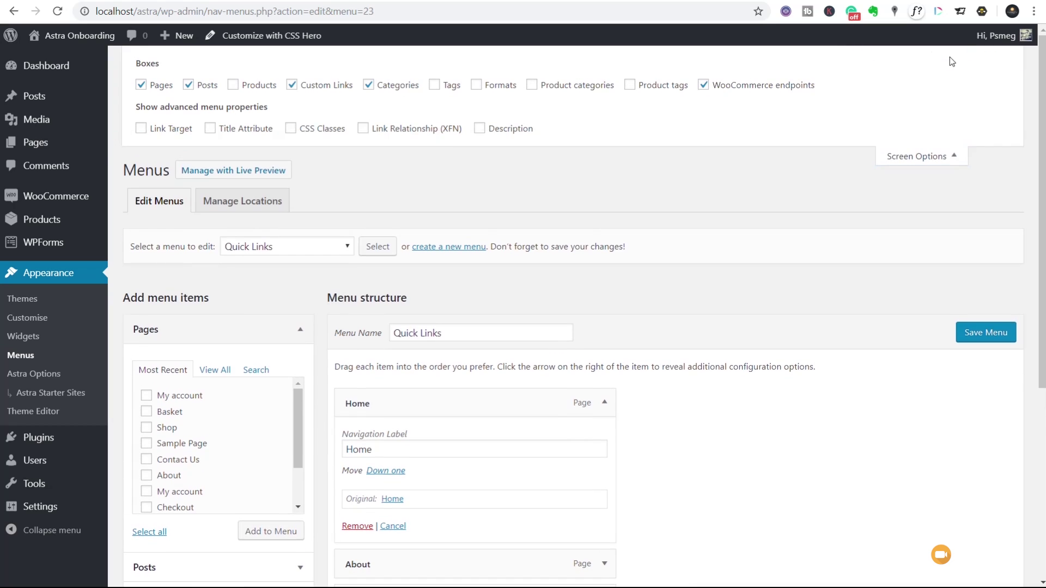
{"action": "left_click", "coordinate": [299, 136]}
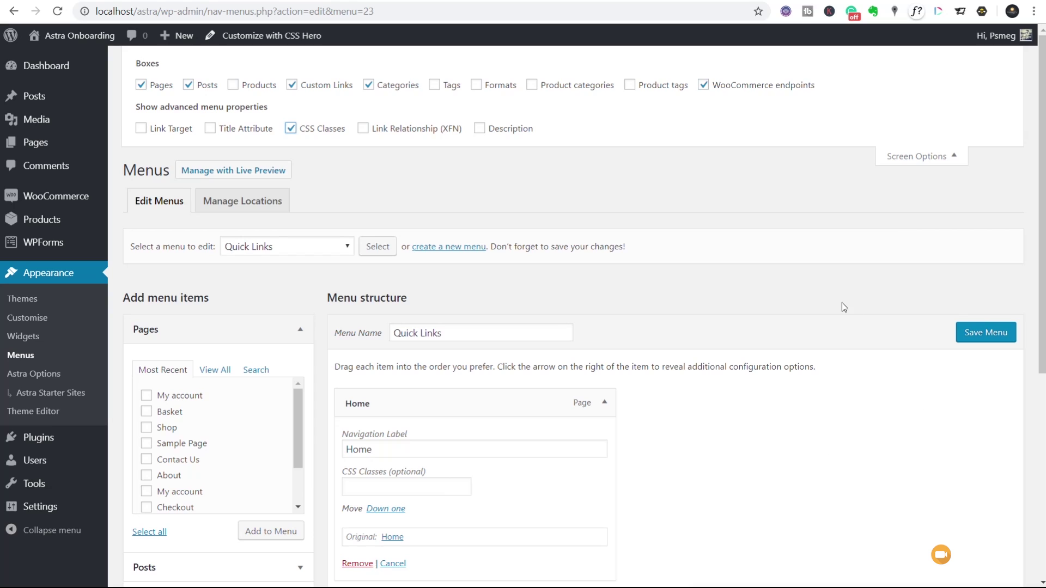
{"action": "left_click", "coordinate": [920, 158]}
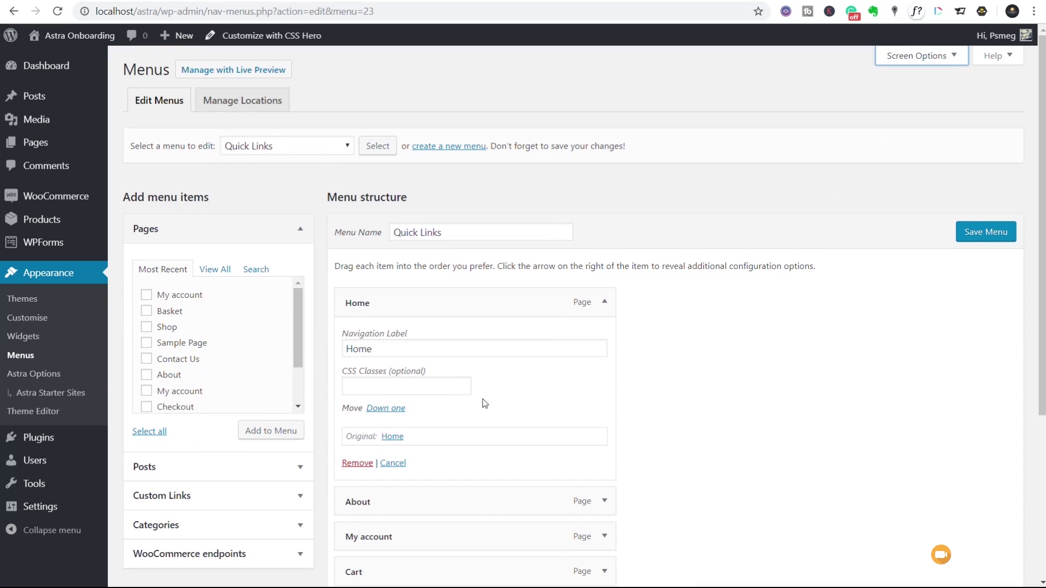
{"action": "left_click", "coordinate": [297, 146]}
Step: Load Main Menu (Primary Menu) and place the cursor in Home's empty CSS Classes field
{"action": "left_click", "coordinate": [272, 185]}
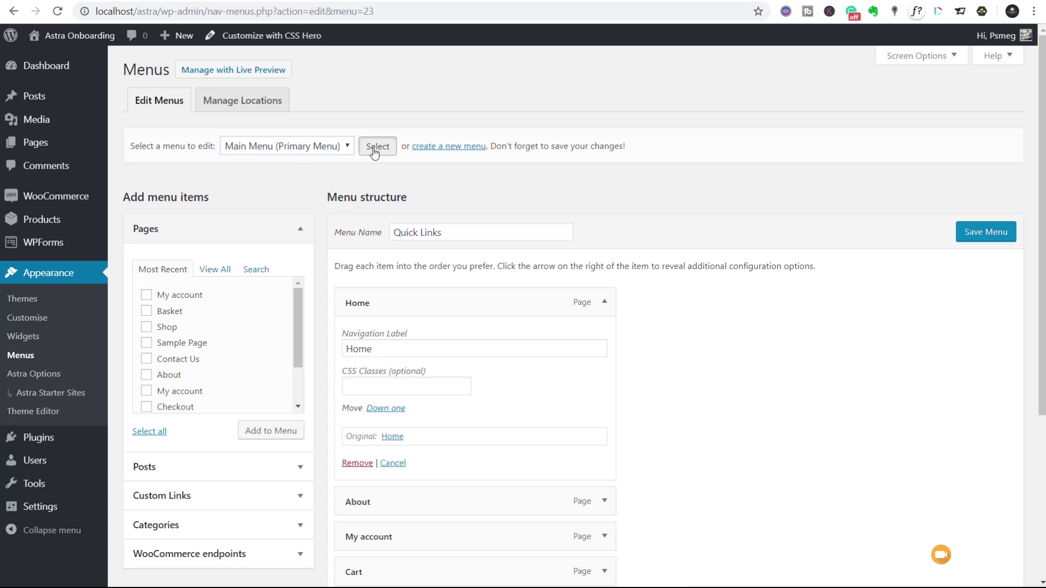
{"action": "left_click", "coordinate": [376, 148]}
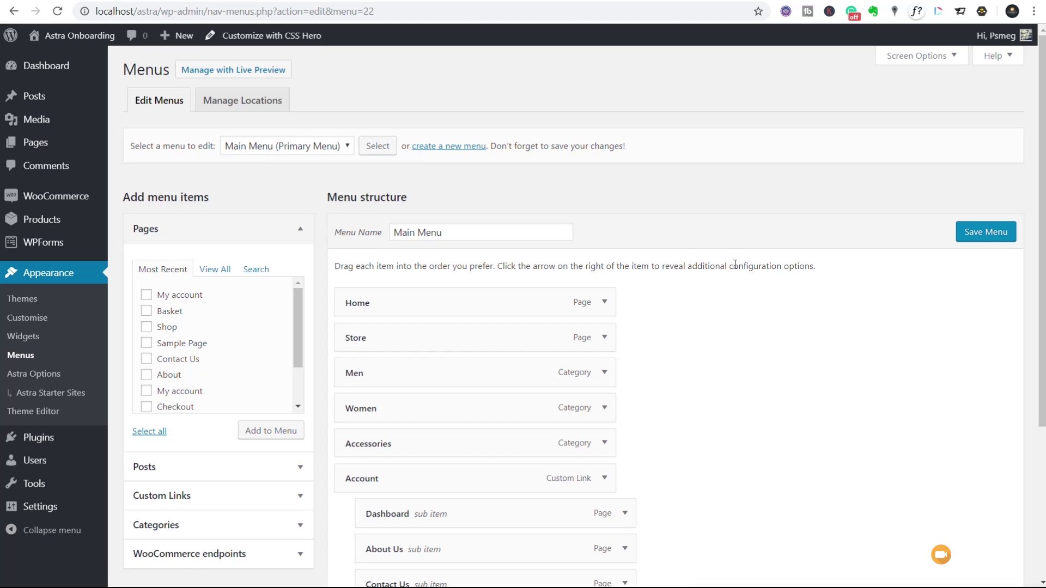
{"action": "scroll", "coordinate": [757, 349], "scroll_direction": "down", "scroll_amount": 3}
{"action": "scroll", "coordinate": [760, 372], "scroll_direction": "up", "scroll_amount": 1}
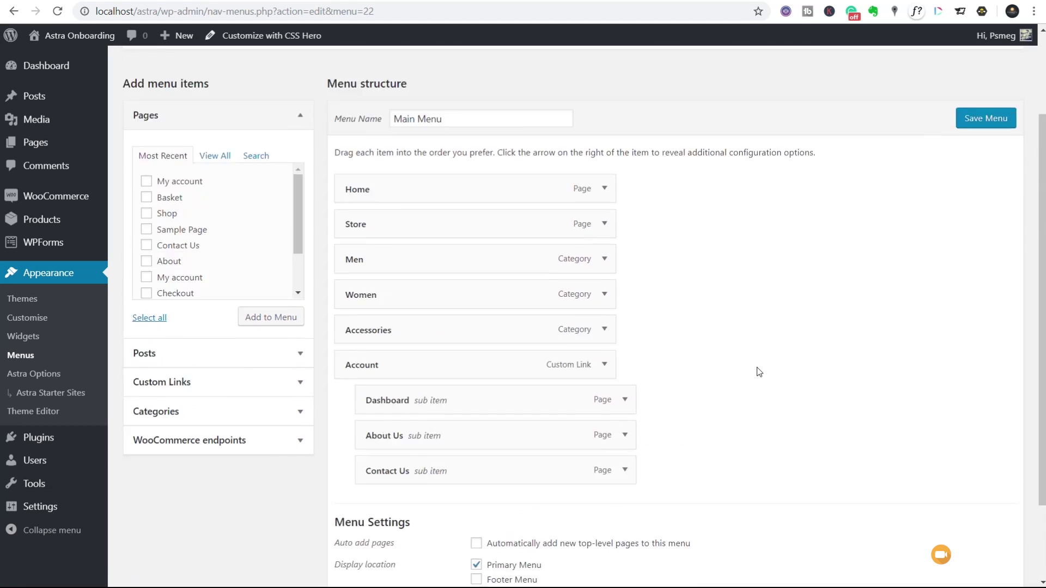
{"action": "scroll", "coordinate": [757, 367], "scroll_direction": "up", "scroll_amount": 2}
{"action": "left_click", "coordinate": [603, 301]}
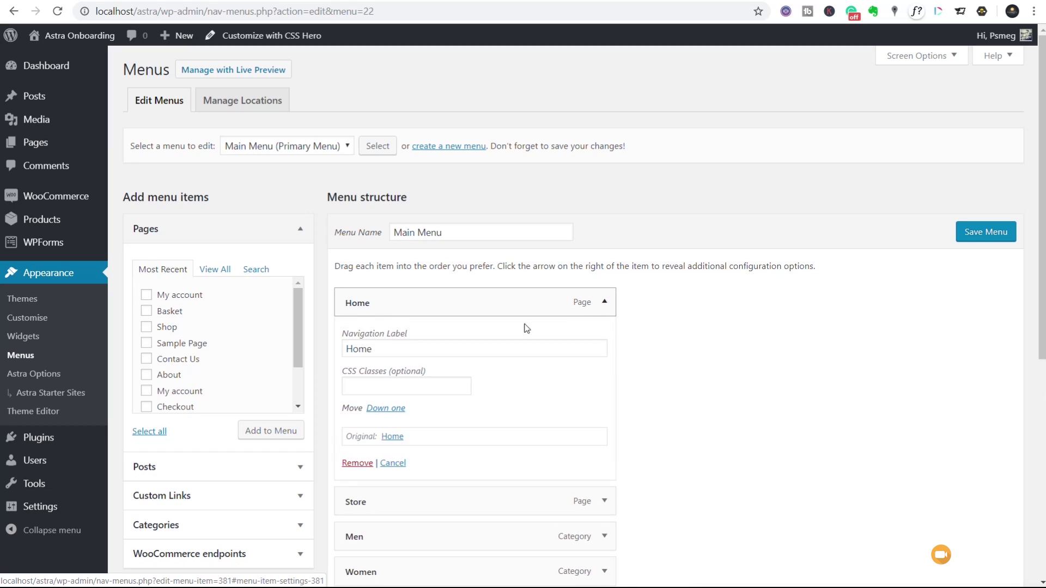
{"action": "left_click", "coordinate": [399, 389]}
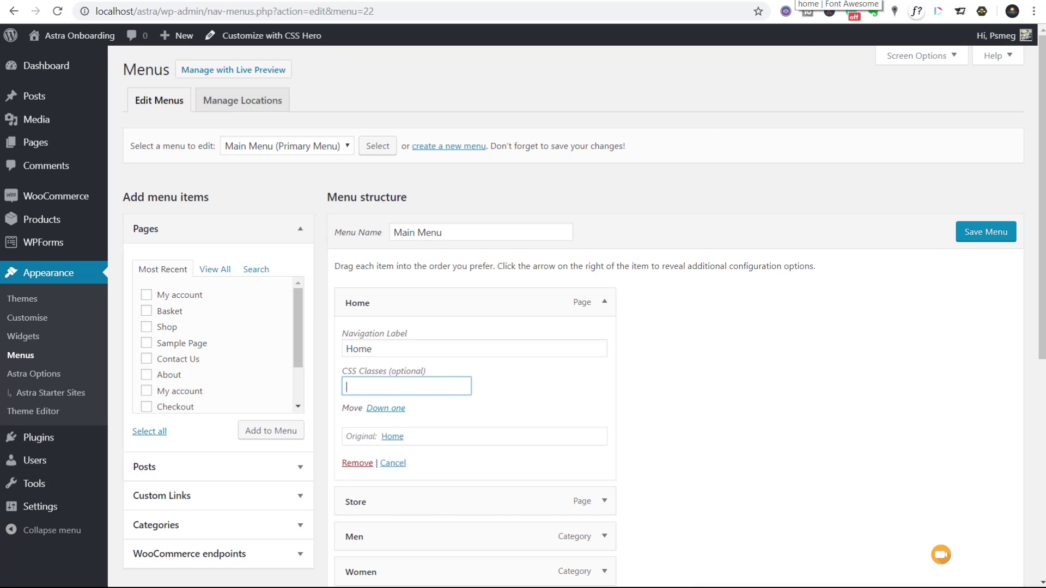
{"action": "left_click", "coordinate": [818, 1]}
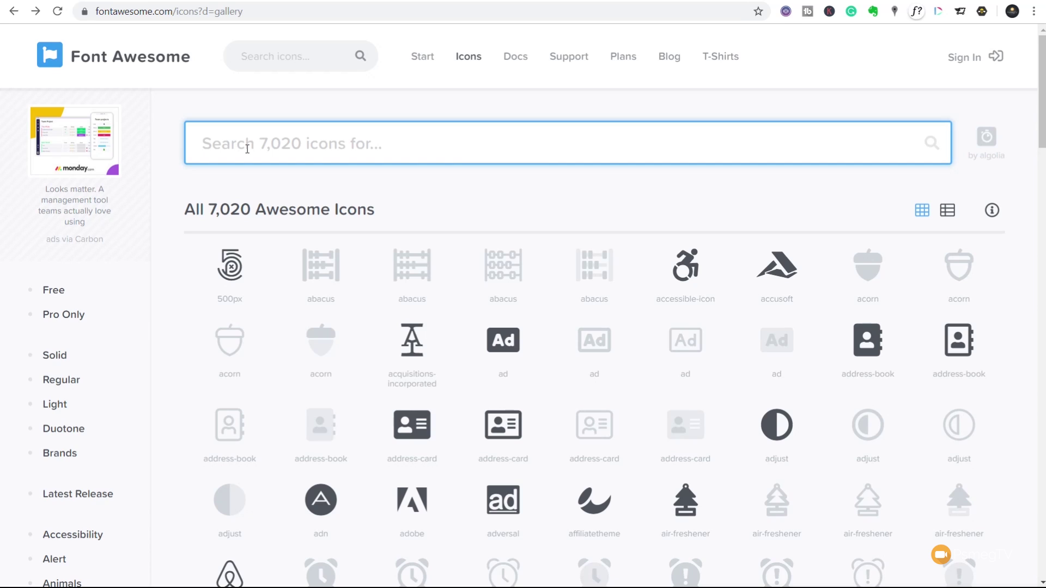
Step: Search Font Awesome for 'home' and open the first solid home icon
{"action": "type", "text": "home"}
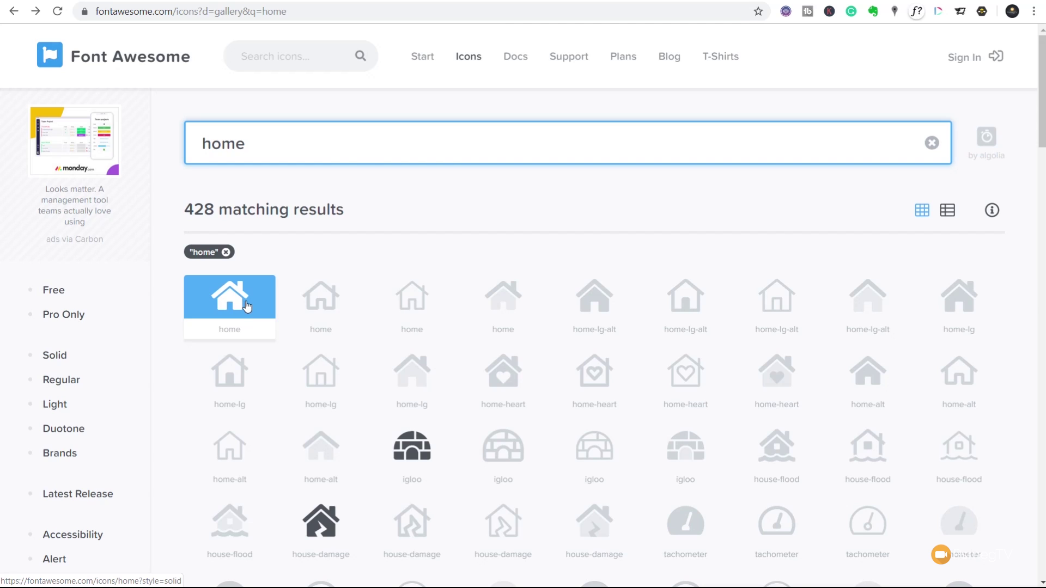
{"action": "left_click", "coordinate": [229, 310]}
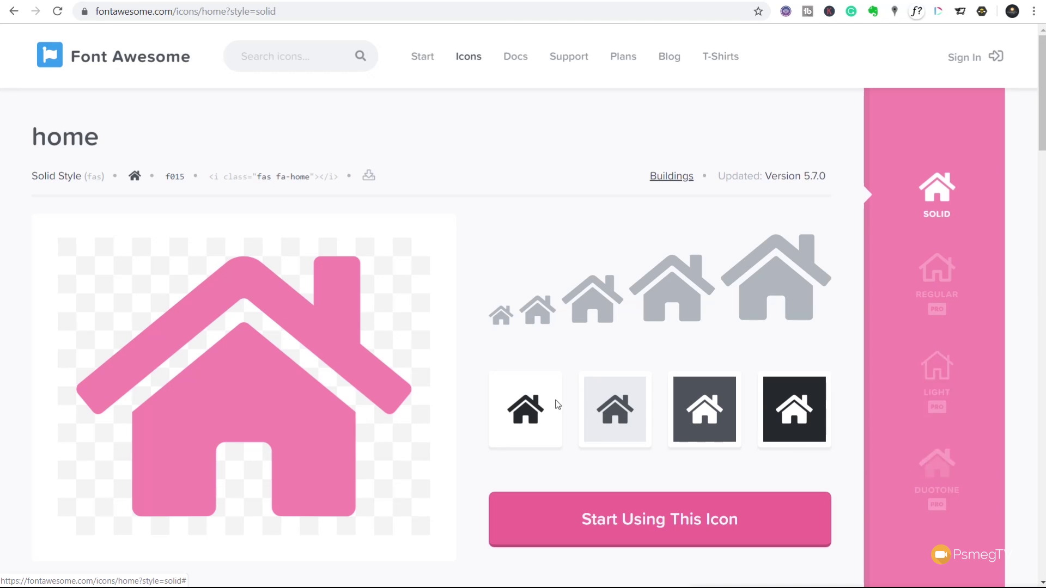
Step: Copy the class names 'fas fa-home' from the home icon's HTML snippet
{"action": "left_click", "coordinate": [627, 533]}
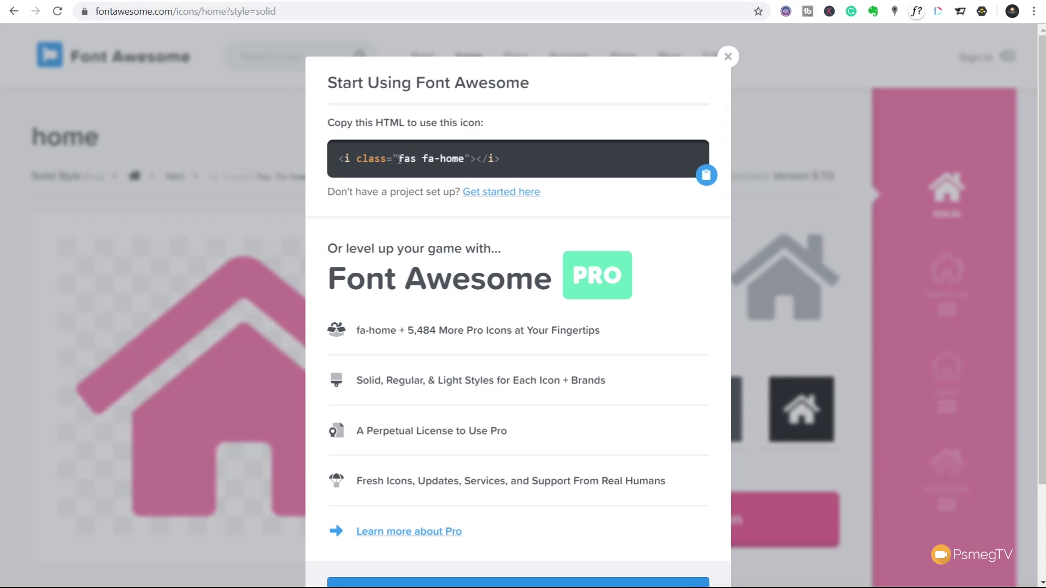
{"action": "left_click_drag", "start_coordinate": [399, 159], "coordinate": [464, 158]}
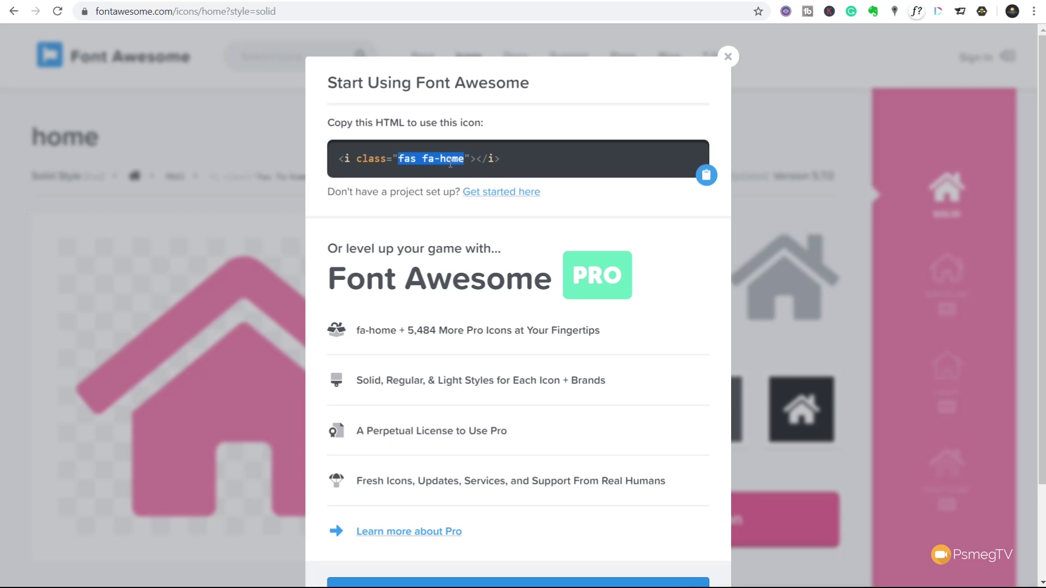
{"action": "right_click", "coordinate": [452, 164]}
{"action": "left_click", "coordinate": [481, 173]}
Step: Give the Home menu item the CSS class fas fa-home, save the Main Menu, and view the live site
{"action": "left_click", "coordinate": [708, 2]}
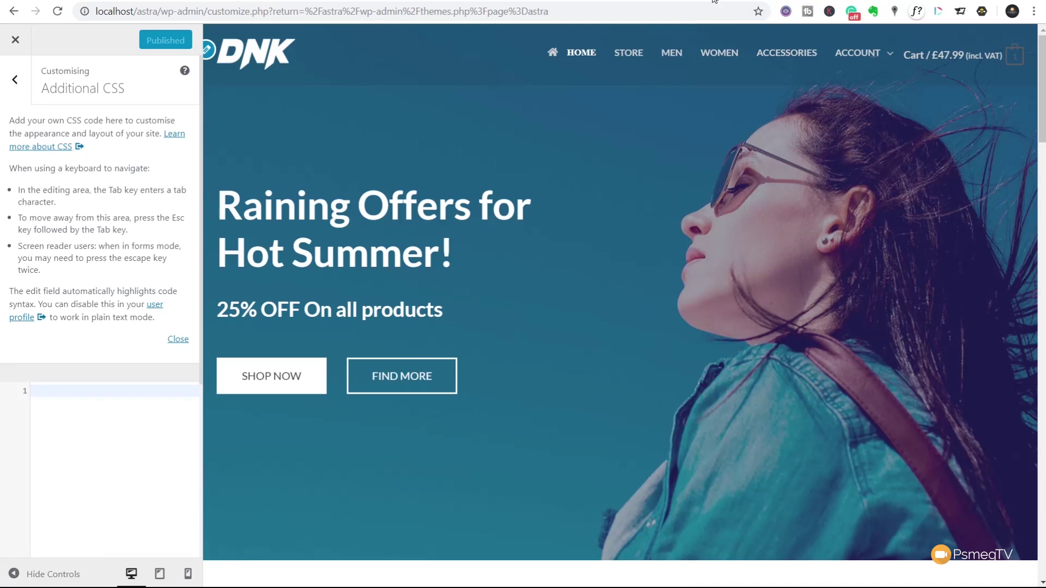
{"action": "left_click", "coordinate": [714, 2]}
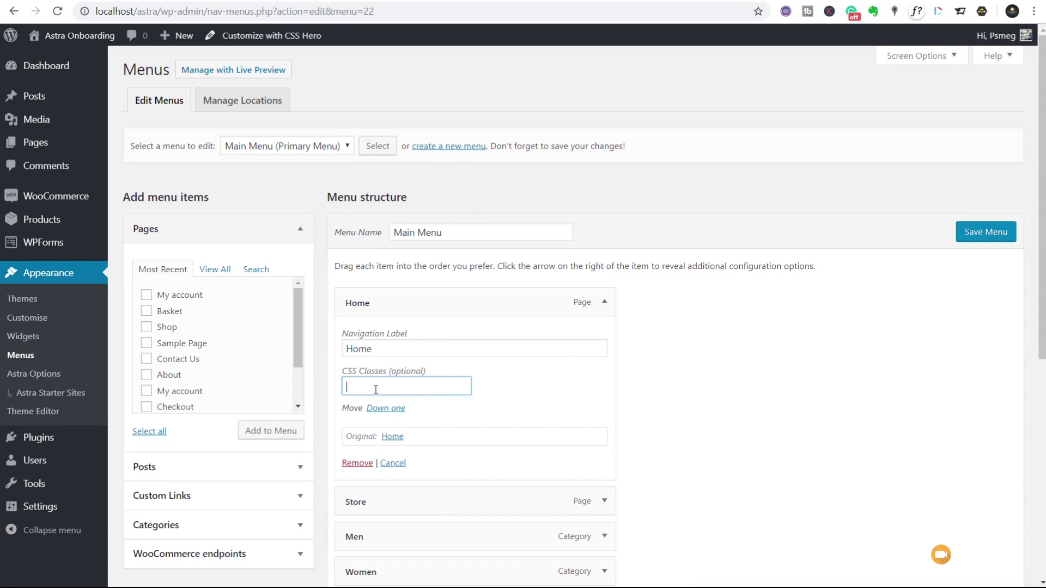
{"action": "key", "text": "ctrl+v"}
{"action": "left_click", "coordinate": [993, 232]}
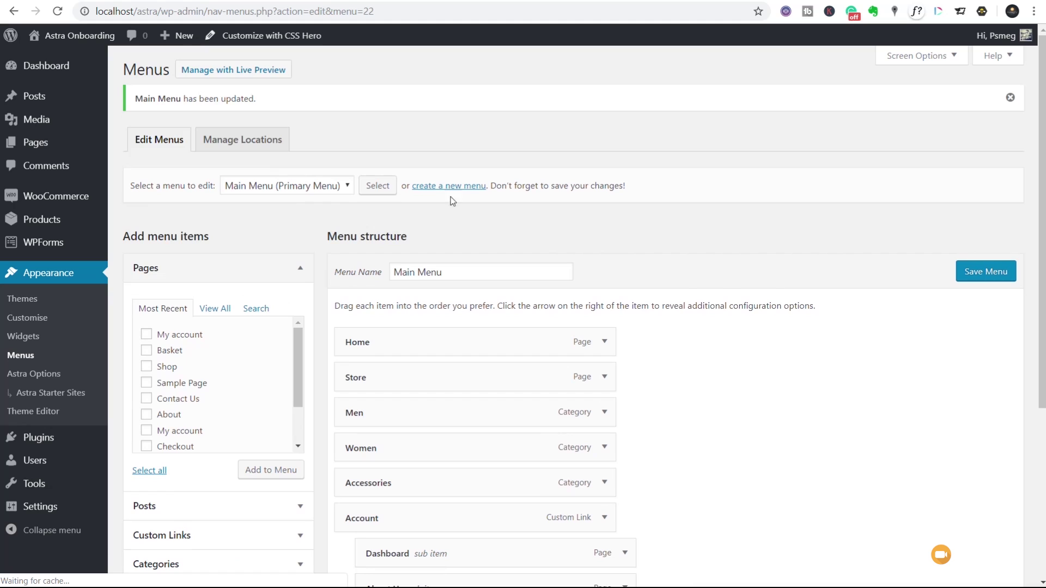
{"action": "mouse_move", "coordinate": [69, 35]}
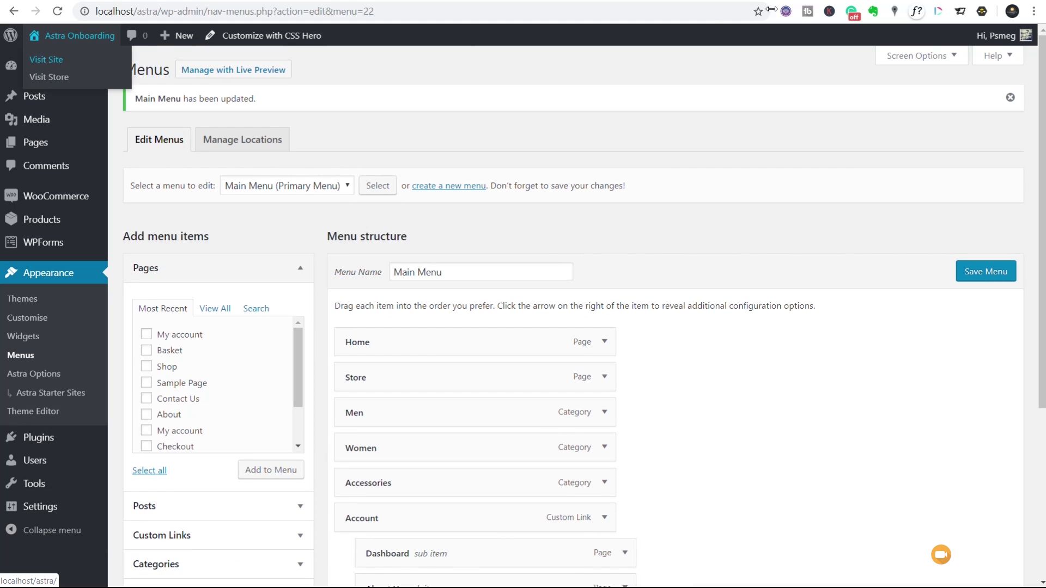
{"action": "left_click", "coordinate": [64, 63]}
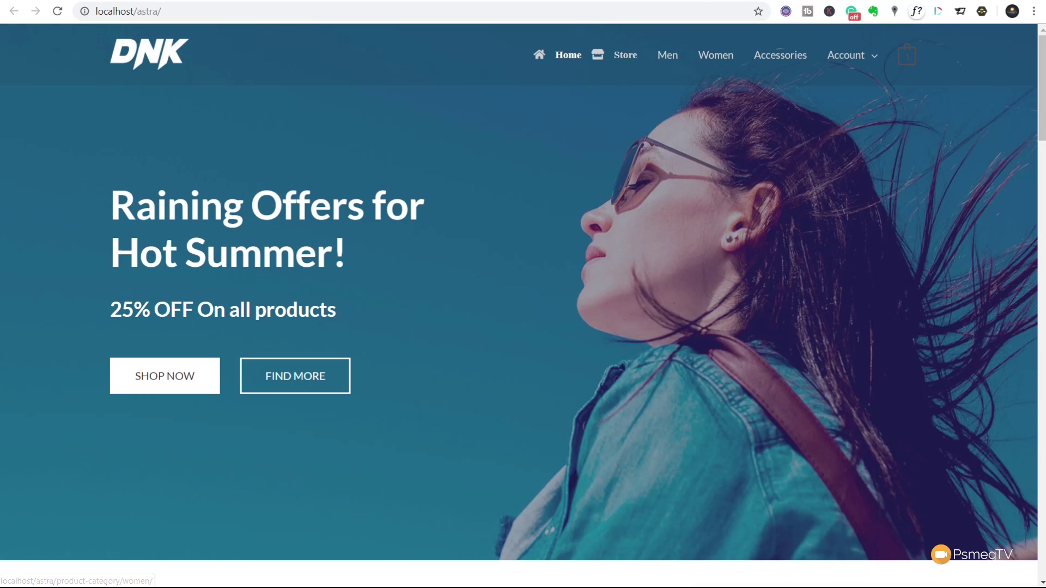
{"action": "left_click", "coordinate": [681, 2]}
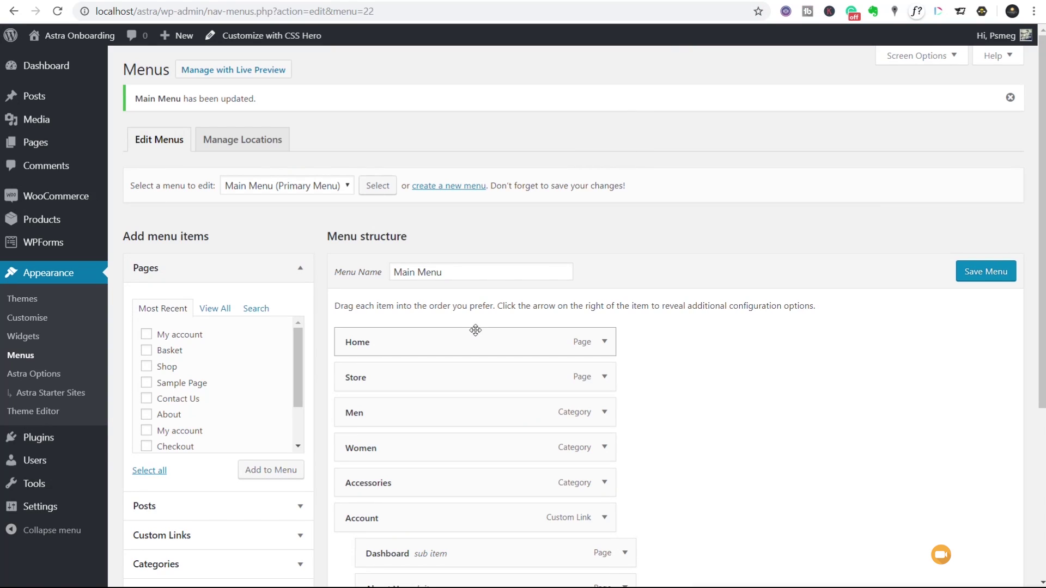
Step: Open the Astra Customizer from Appearance and go to its Additional CSS section
{"action": "left_click", "coordinate": [34, 322]}
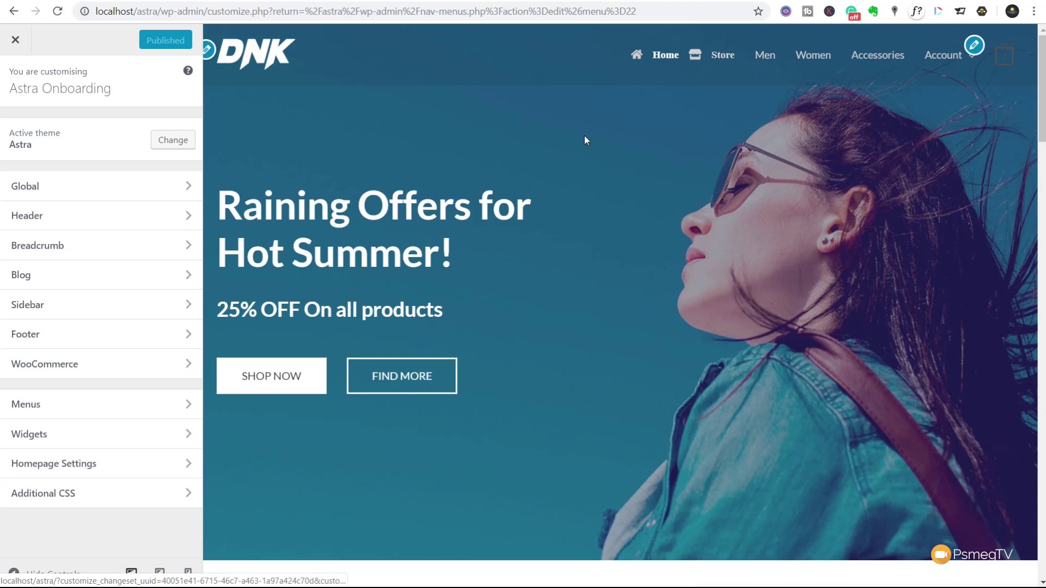
{"action": "left_click", "coordinate": [45, 495]}
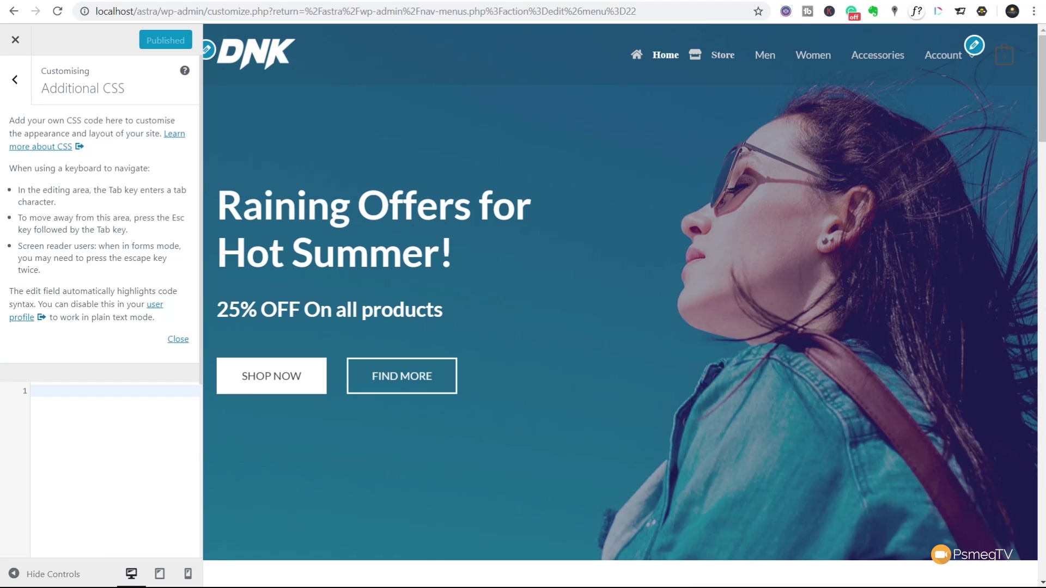
Step: Add the rule .main-header-bar li a { font-family: lato, sans-serif; } to Additional CSS
{"action": "left_click", "coordinate": [73, 394]}
{"action": "key", "text": "ctrl+v"}
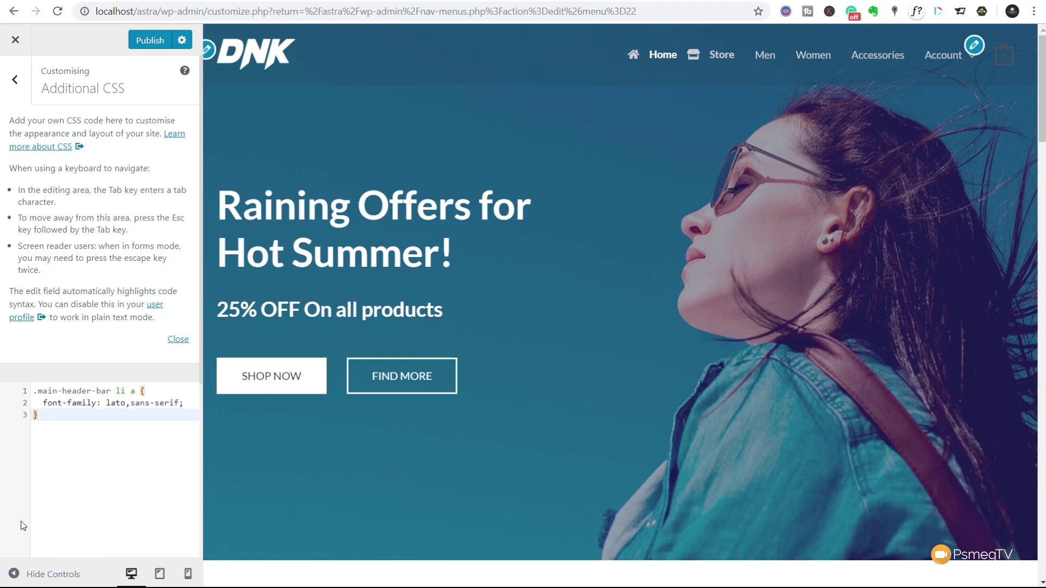
{"action": "left_click", "coordinate": [59, 406]}
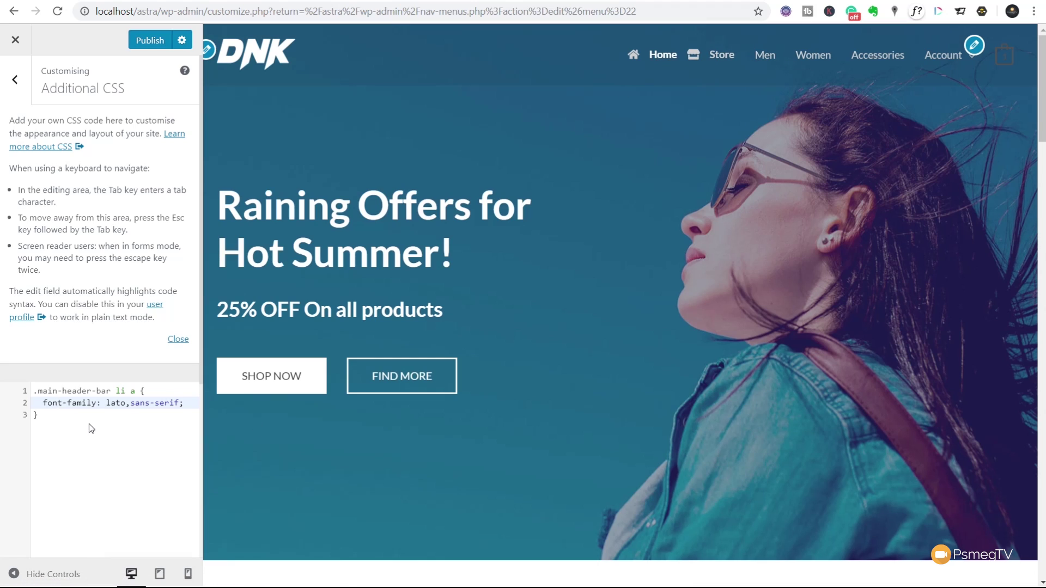
{"action": "left_click", "coordinate": [127, 403]}
{"action": "left_click_drag", "start_coordinate": [37, 391], "coordinate": [111, 390]}
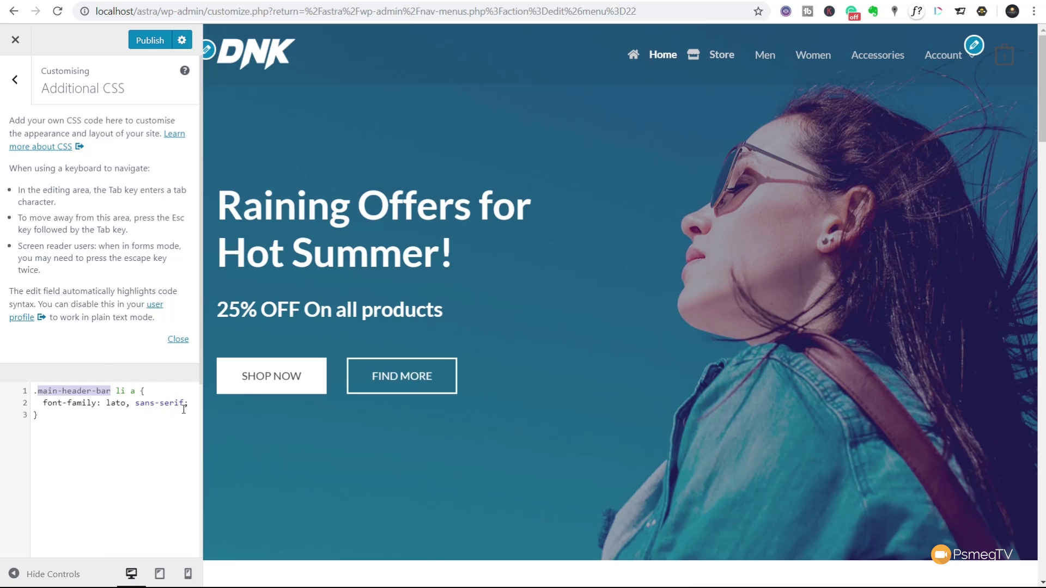
{"action": "left_click", "coordinate": [185, 404]}
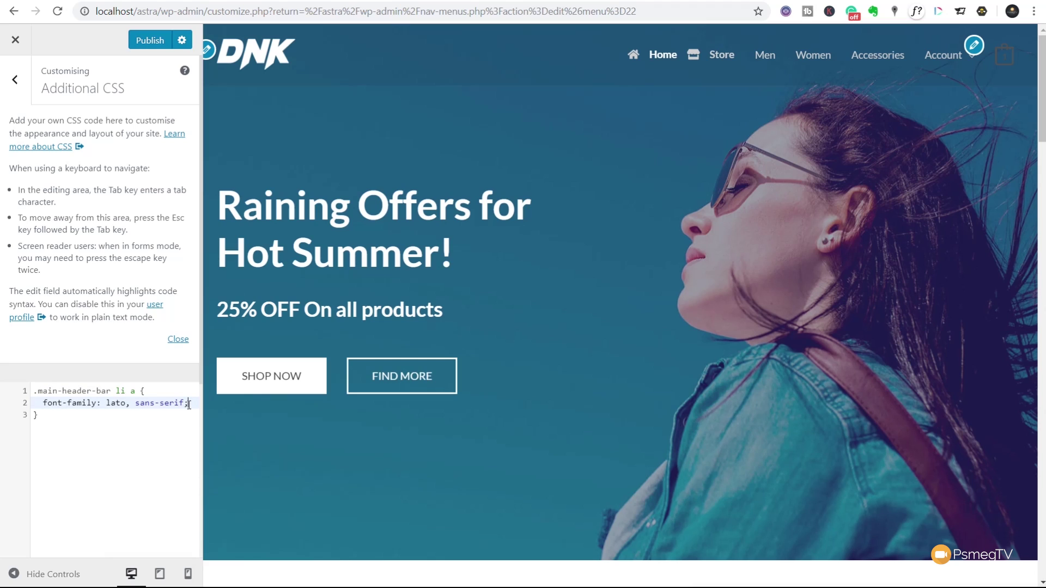